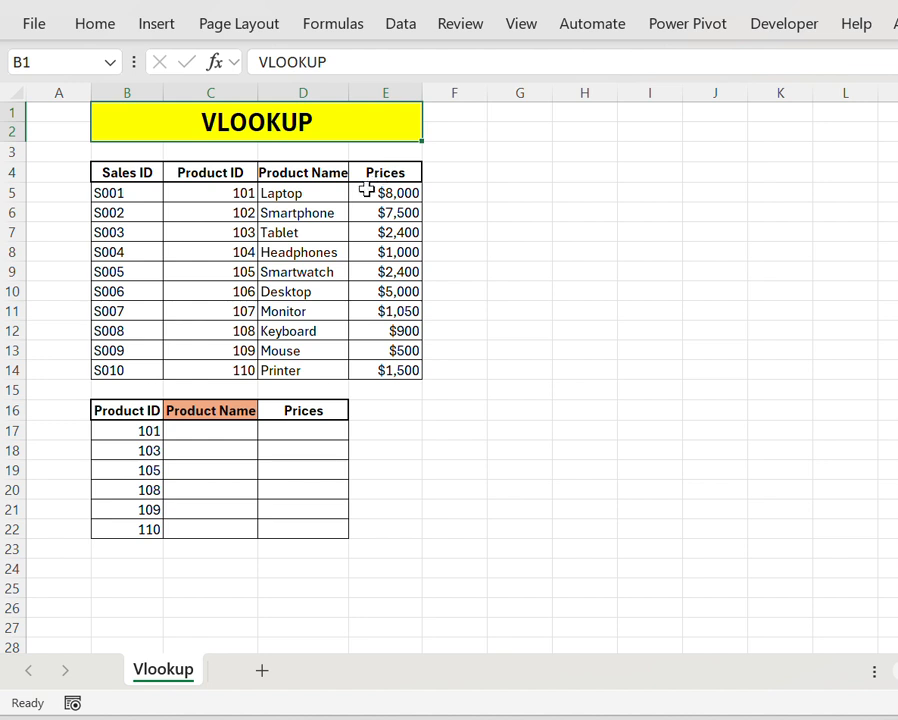
click(336, 190)
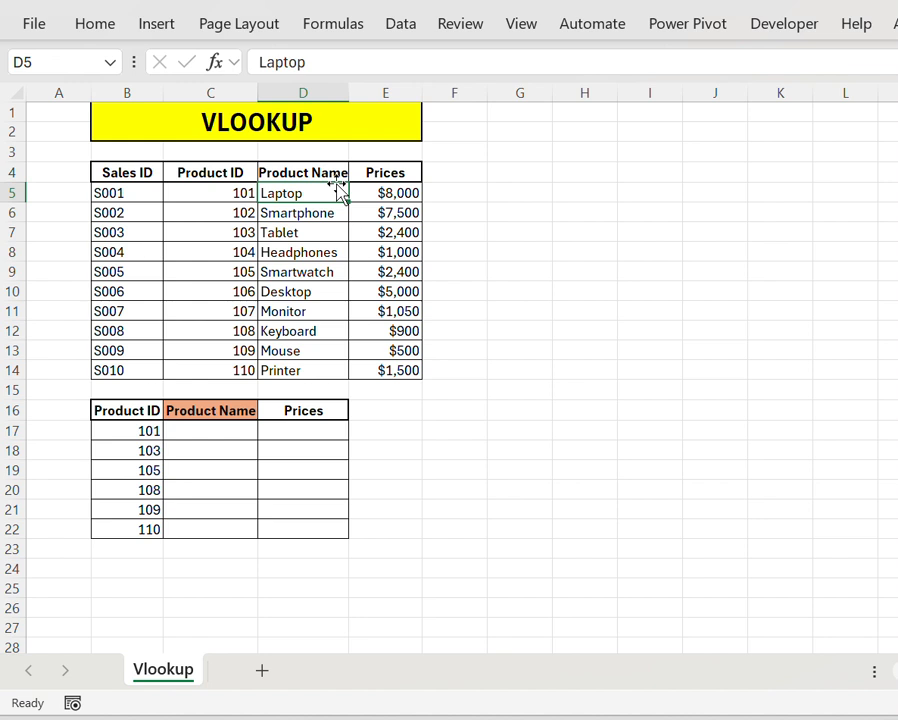
key(Up)
key(Up)
key(Up)
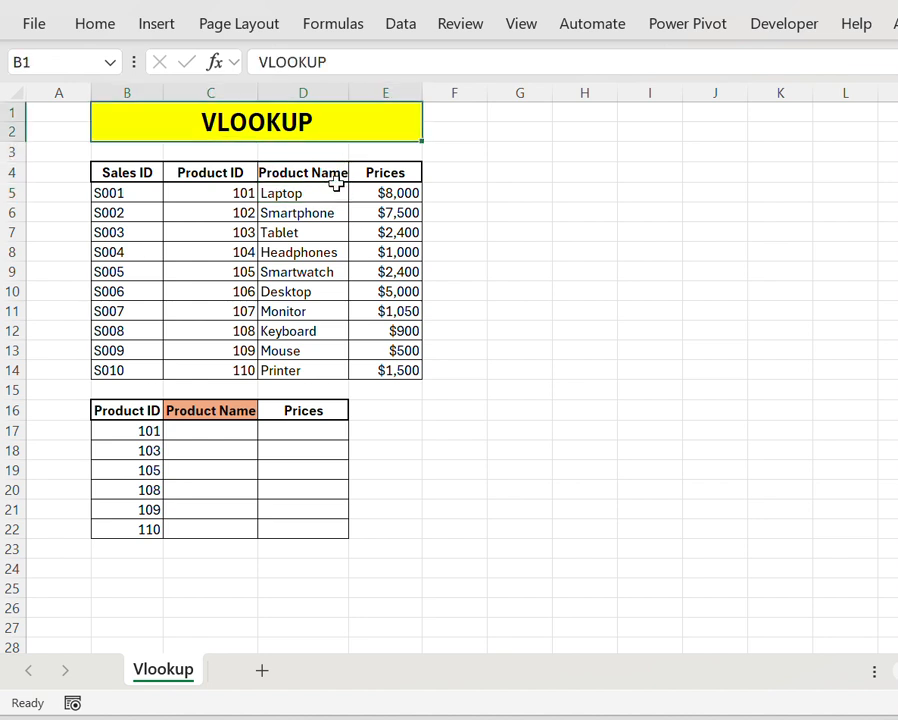
key(Down)
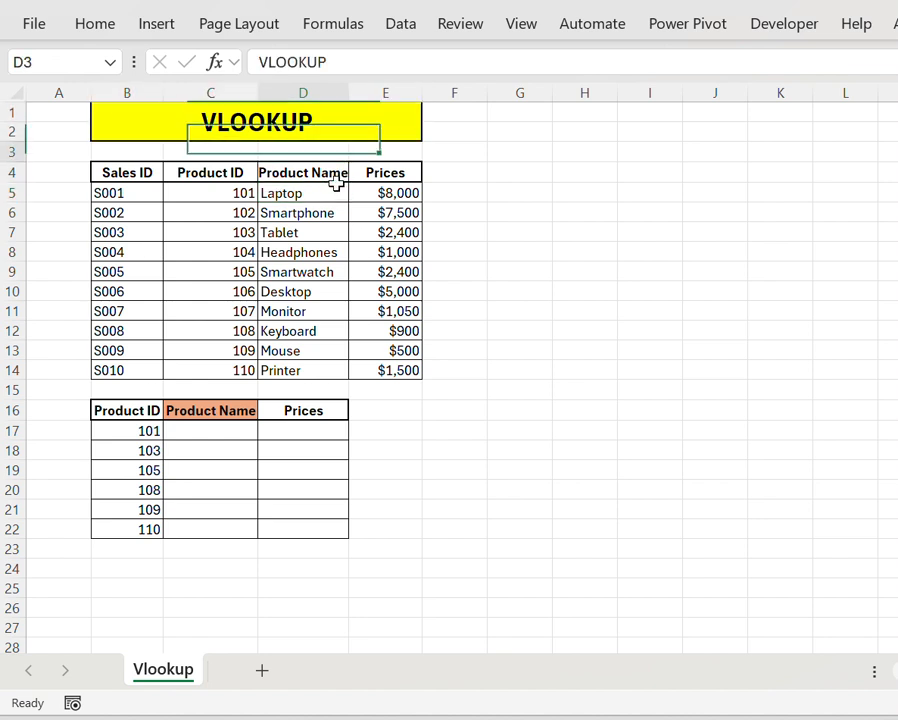
key(Down)
key(Down)
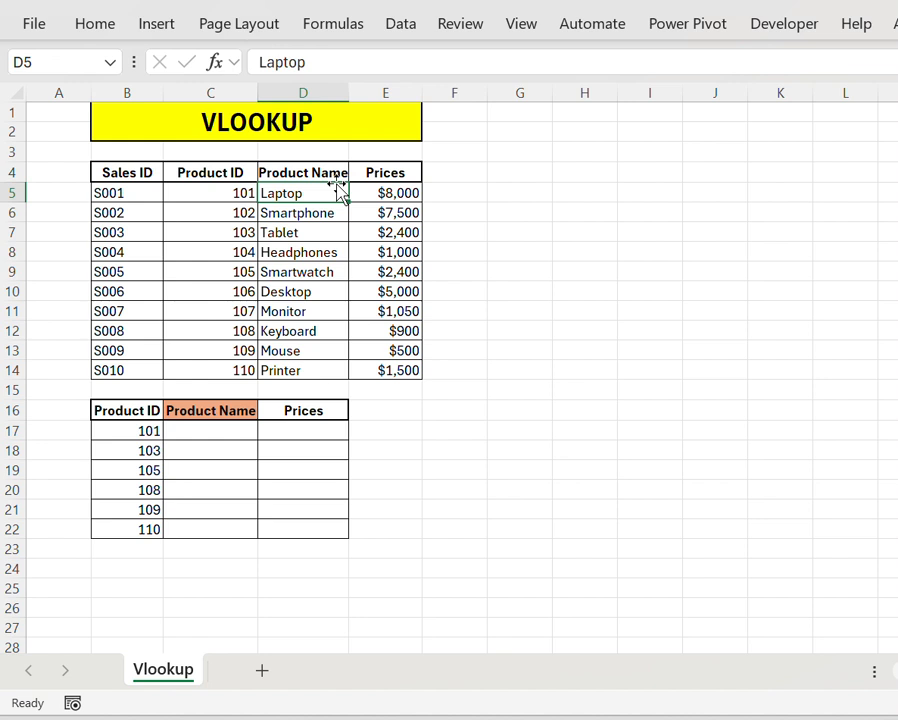
key(Up)
key(Up)
key(Up)
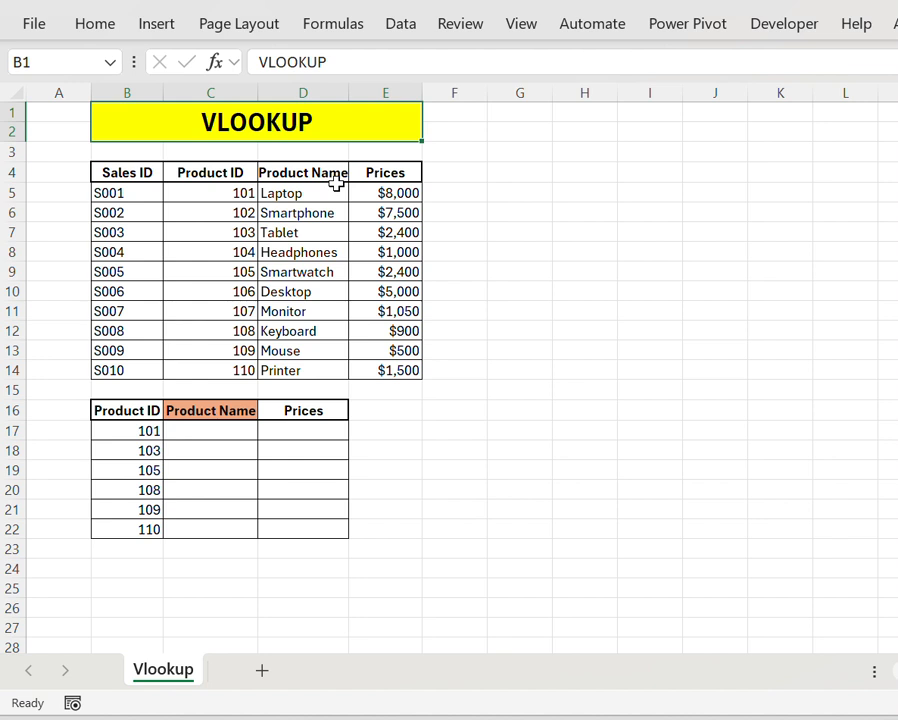
Step: Examine the source table's Sales ID, Product ID, Product Name and Prices columns in rows 4 to 14
click(336, 178)
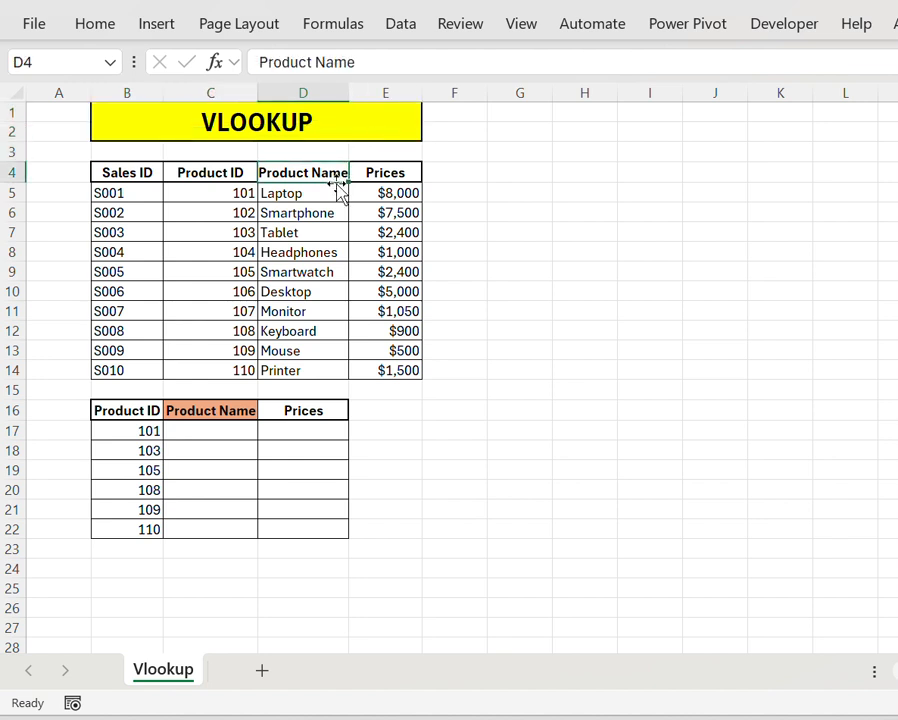
key(Down)
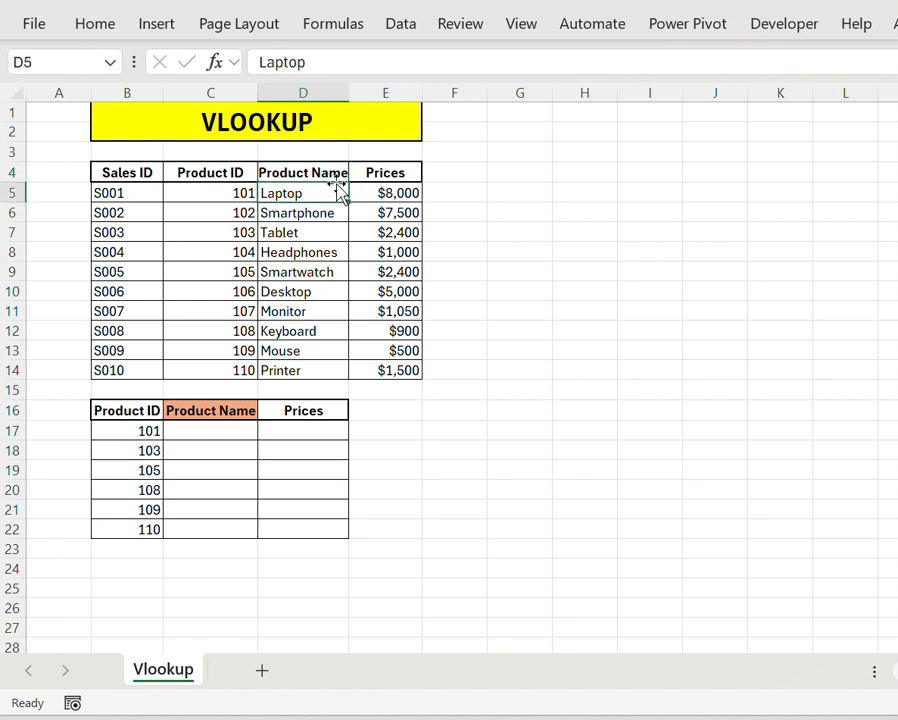
key(Down)
key(Down)
key(Down)
key(Down)
key(Down)
key(Down)
key(Down)
key(Down)
key(Down)
key(Down)
key(Up)
key(Up)
key(Up)
key(Up)
key(Up)
key(Up)
key(Up)
key(Up)
key(Up)
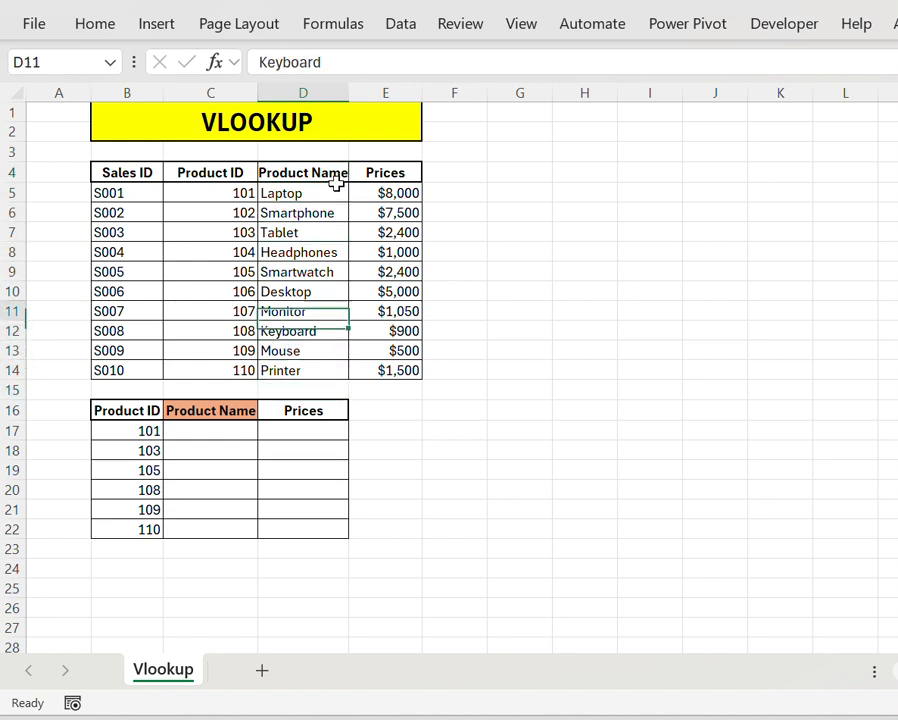
key(Up)
key(Left)
key(Left)
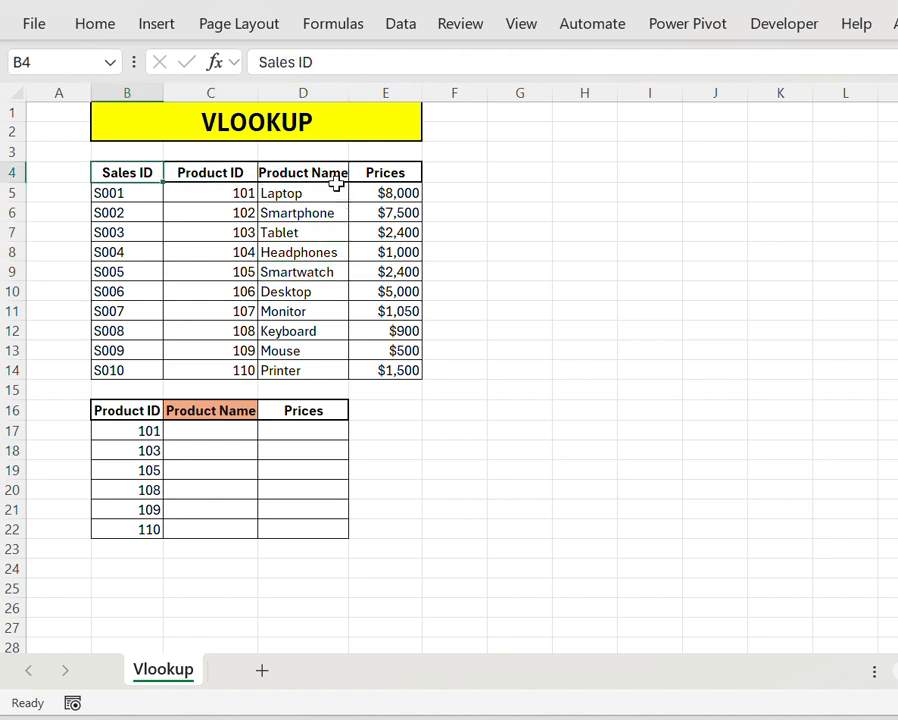
key(Right)
key(Left)
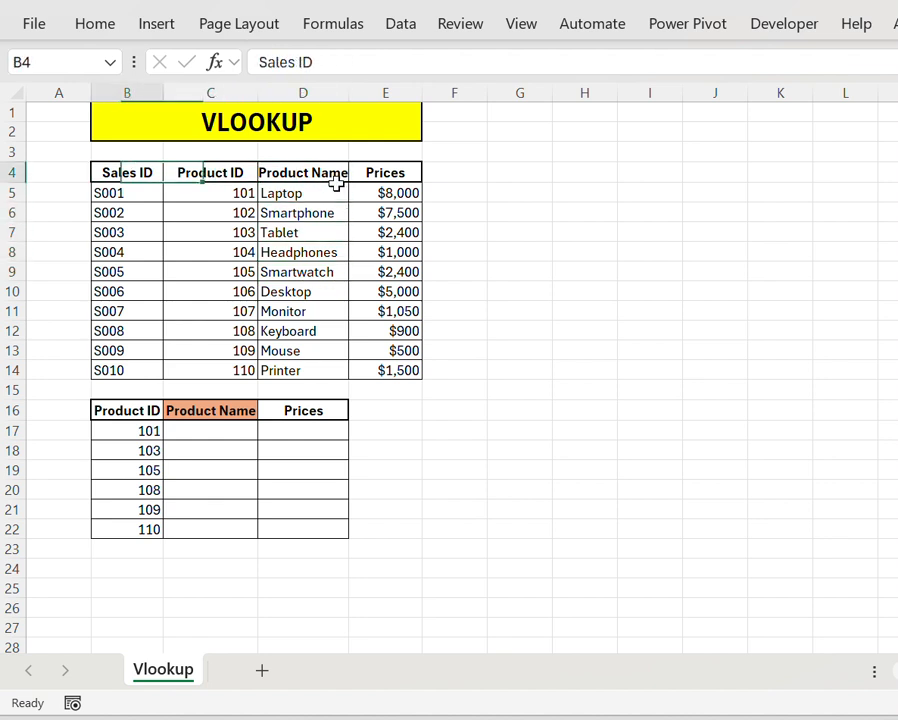
key(Right)
key(Right)
key(Right)
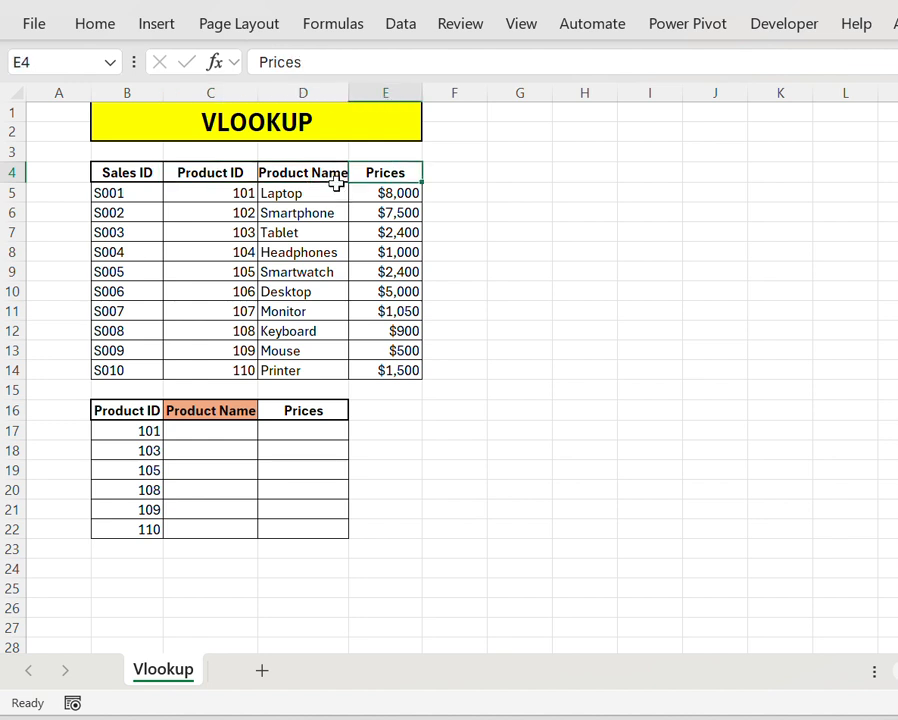
Step: Examine the Product ID, Product Name and Prices headers of the lookup table in row 16
key(Down)
key(Down)
key(Down)
key(Down)
key(Down)
key(Down)
key(Down)
key(Down)
key(Down)
key(Down)
key(Down)
key(Down)
key(Down)
key(Left)
key(Left)
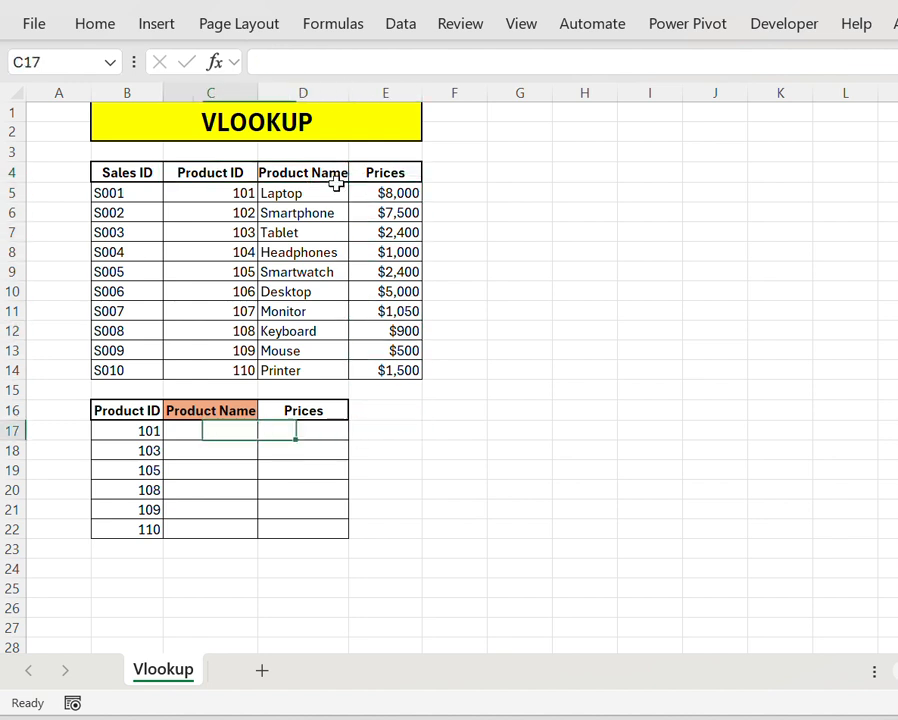
key(Left)
key(Left)
key(Up)
key(Right)
key(Right)
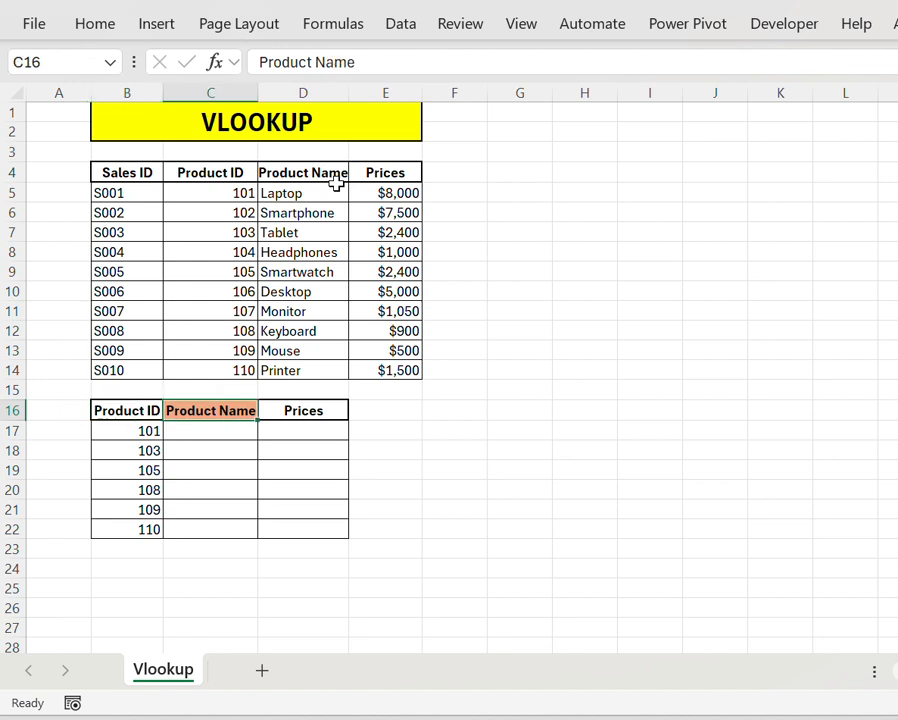
key(Right)
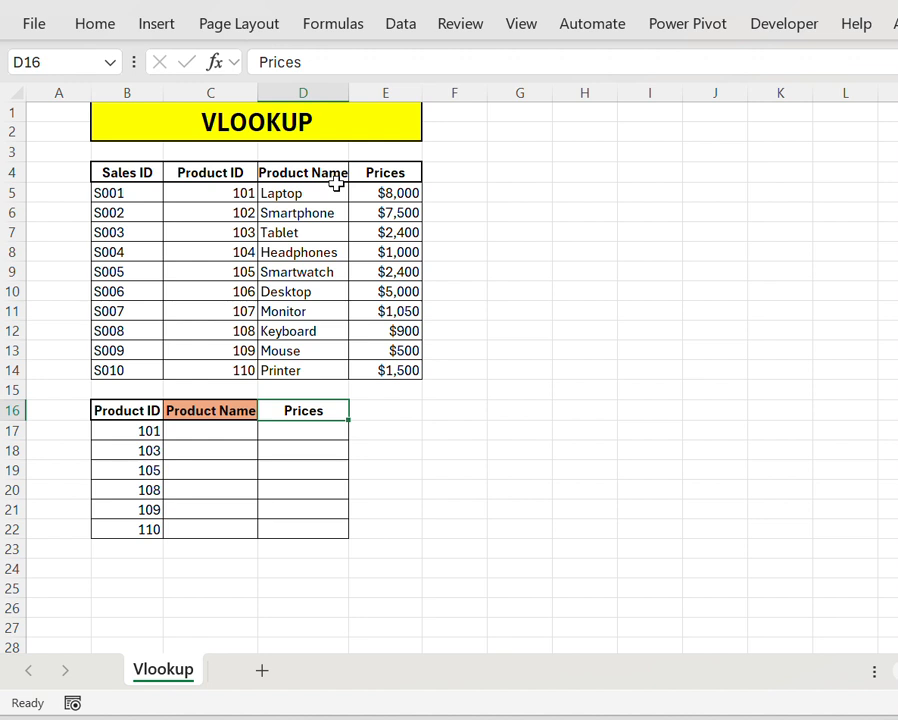
key(Left)
key(Left)
key(Down)
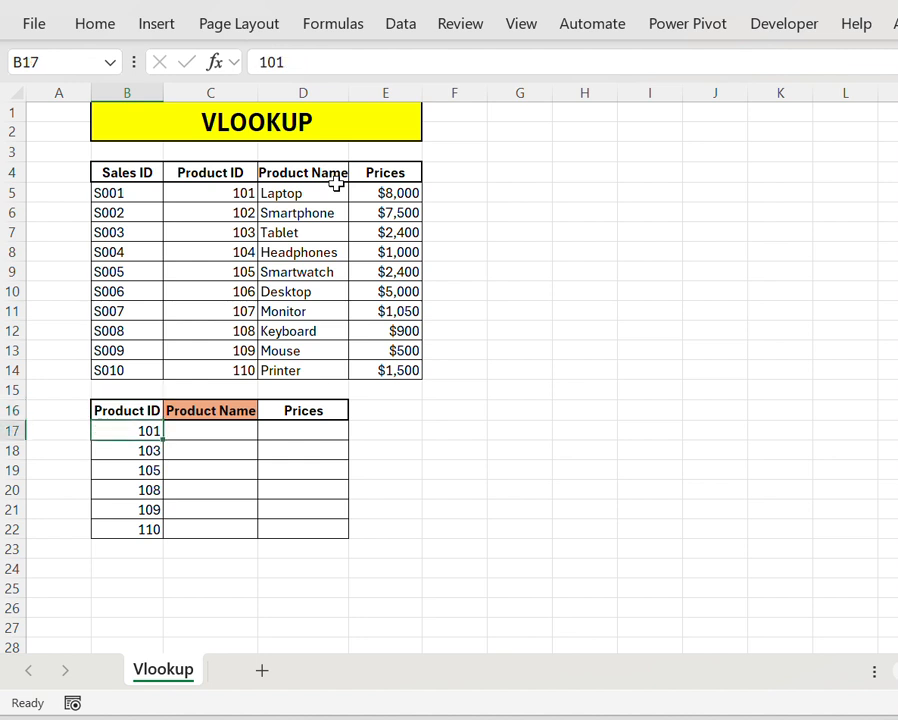
key(Right)
key(Up)
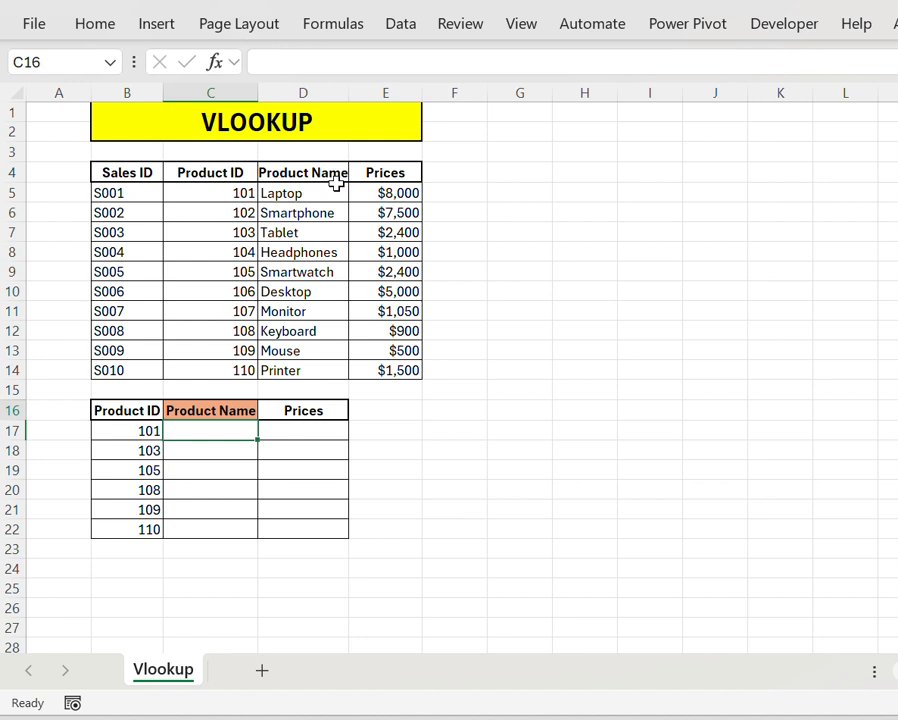
Step: Review the product IDs in B17:B22 and the Product Name and Prices columns they need filled
key(Left)
key(Down)
key(shift+Down)
key(shift+Down)
key(shift+Down)
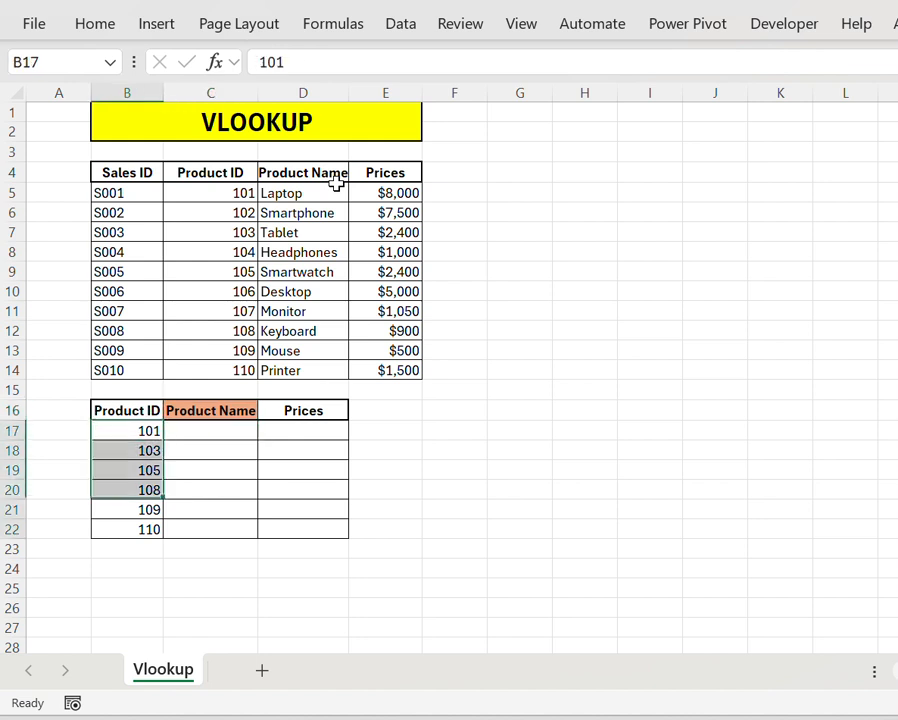
key(shift+Down)
key(shift+Down)
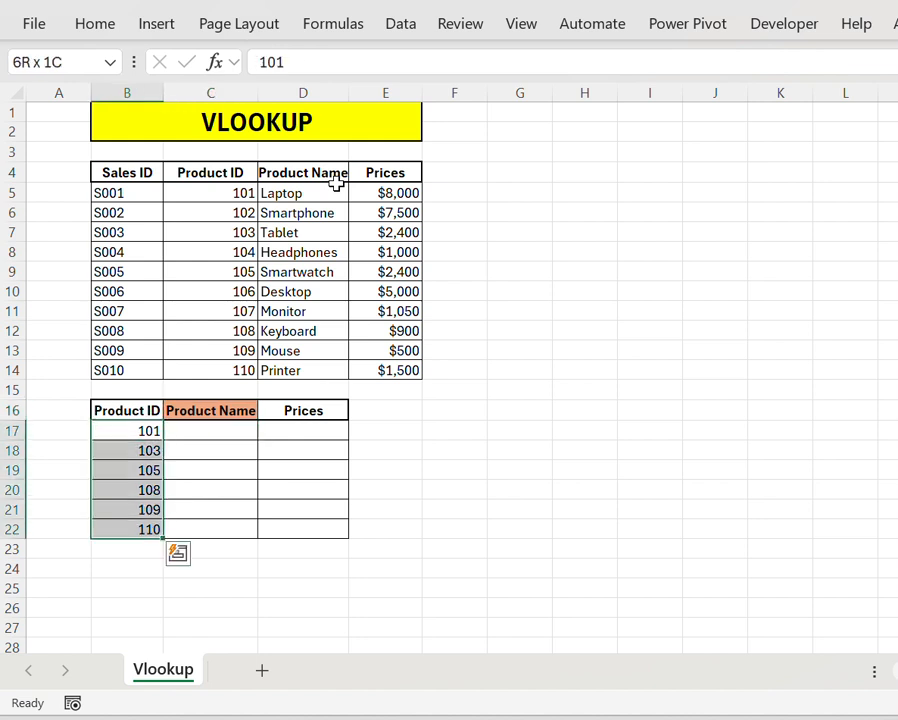
key(Right)
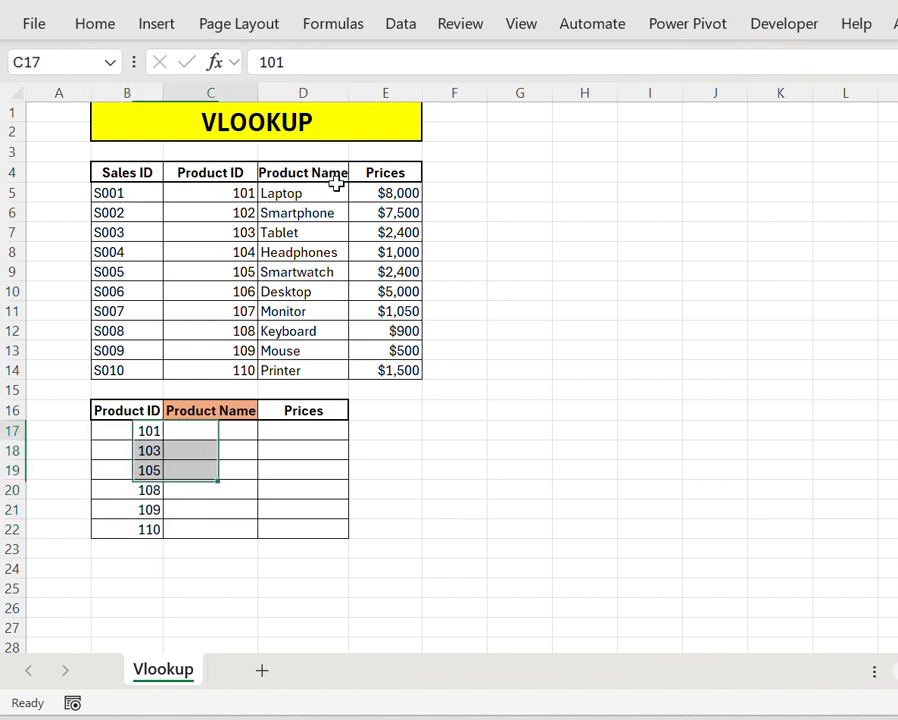
key(Up)
key(Right)
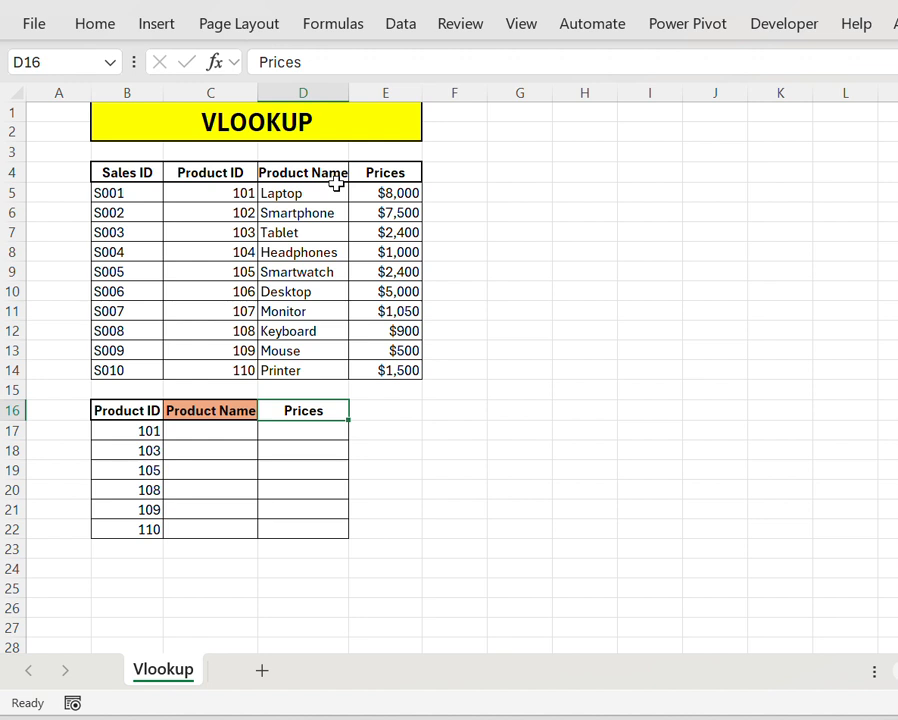
key(Left)
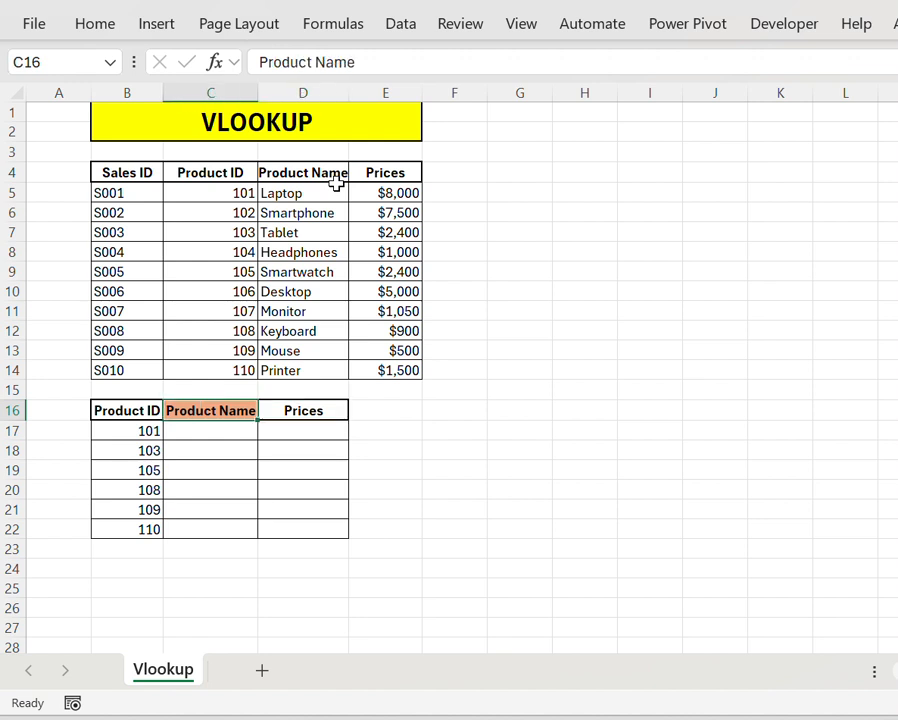
key(Down)
key(Left)
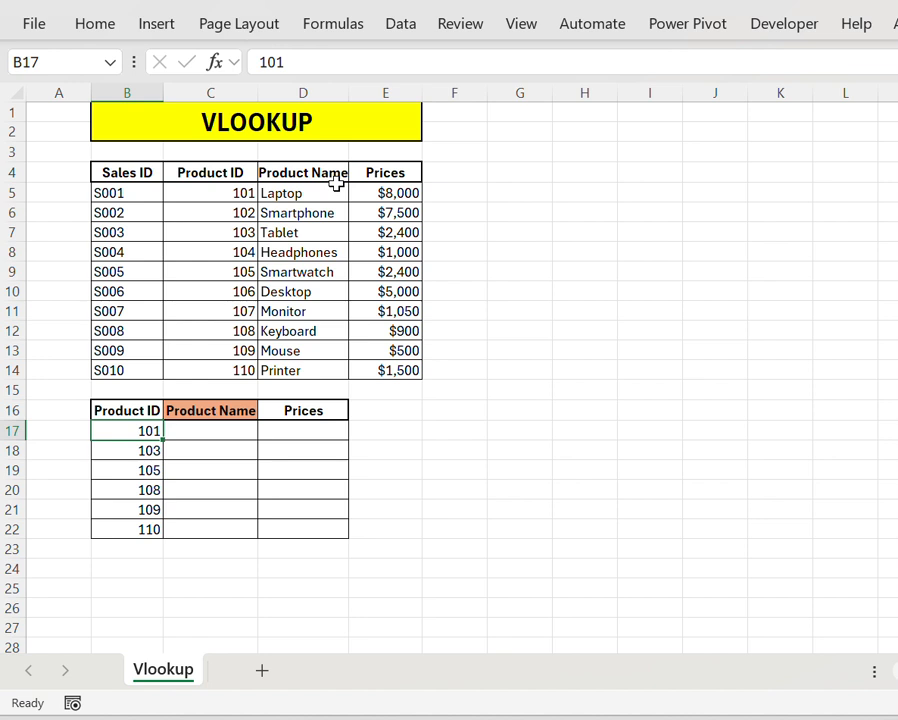
Step: Start a VLOOKUP formula in C17 with B17 as the lookup value
key(Right)
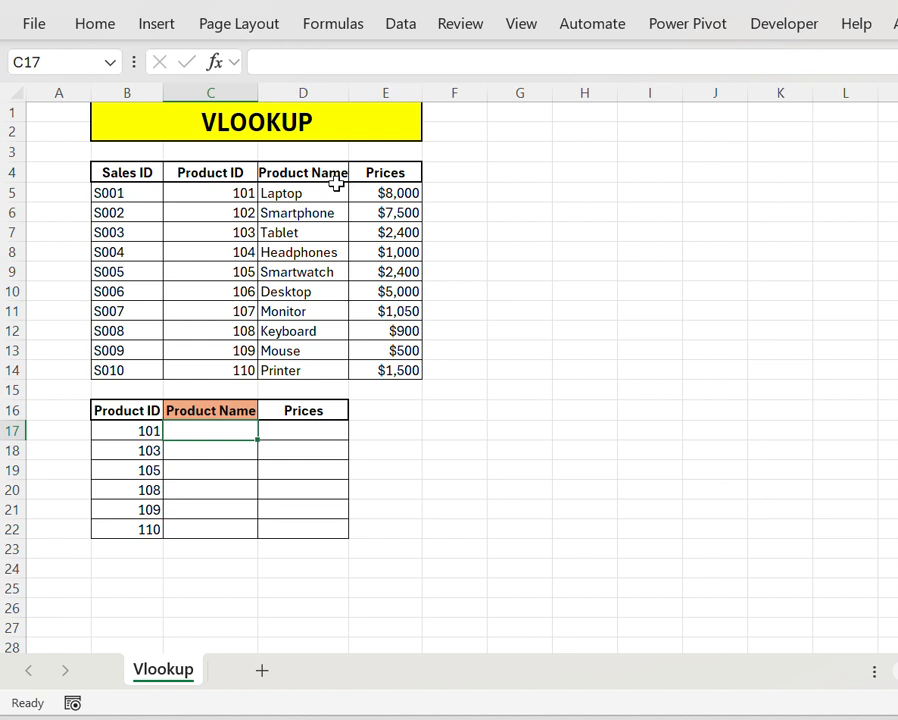
text(=)
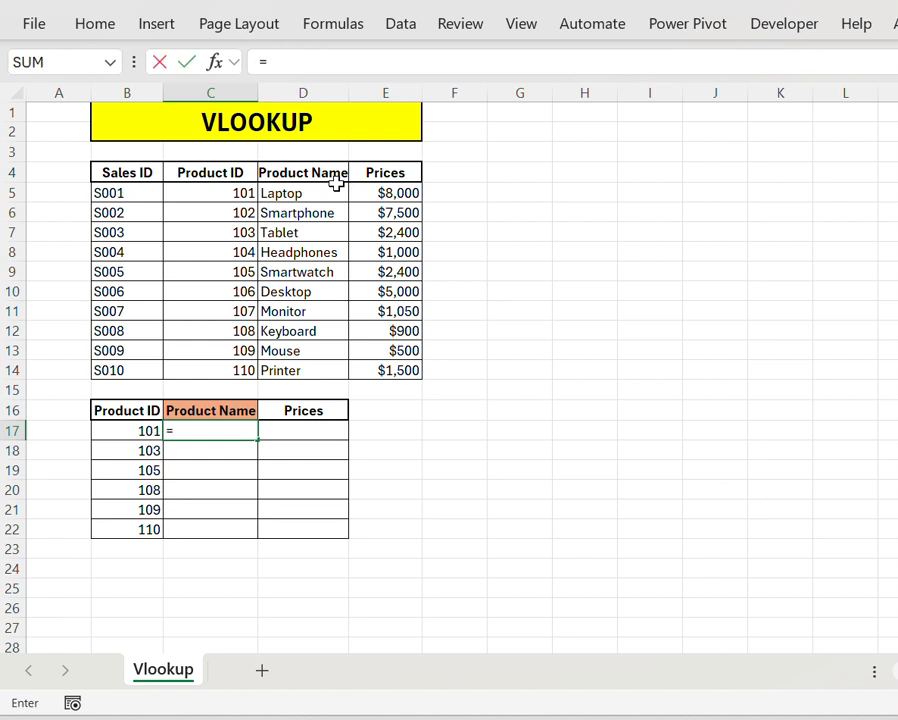
text(vl)
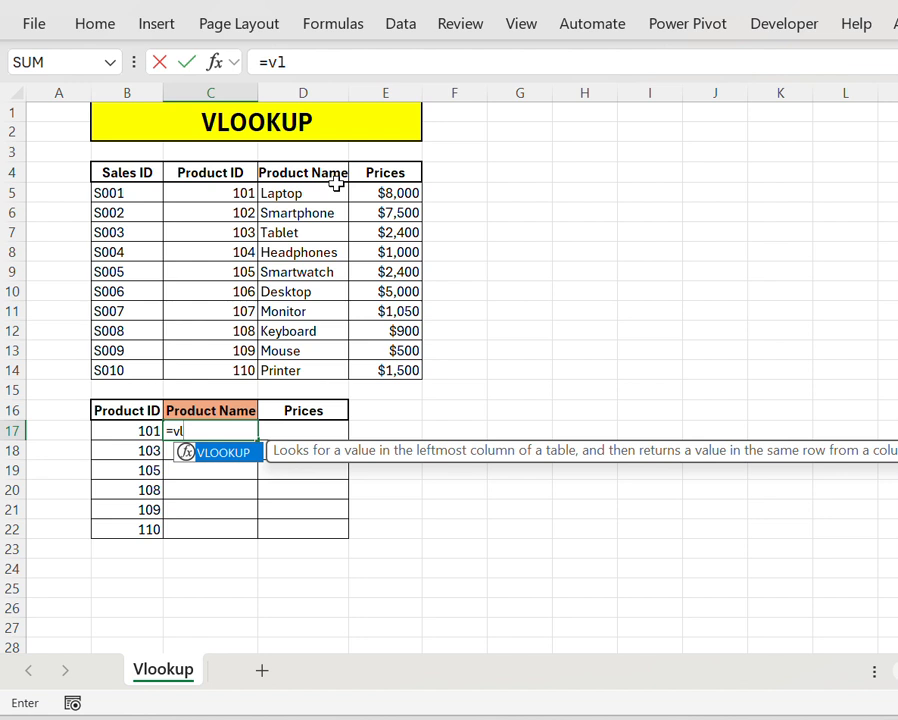
key(Tab)
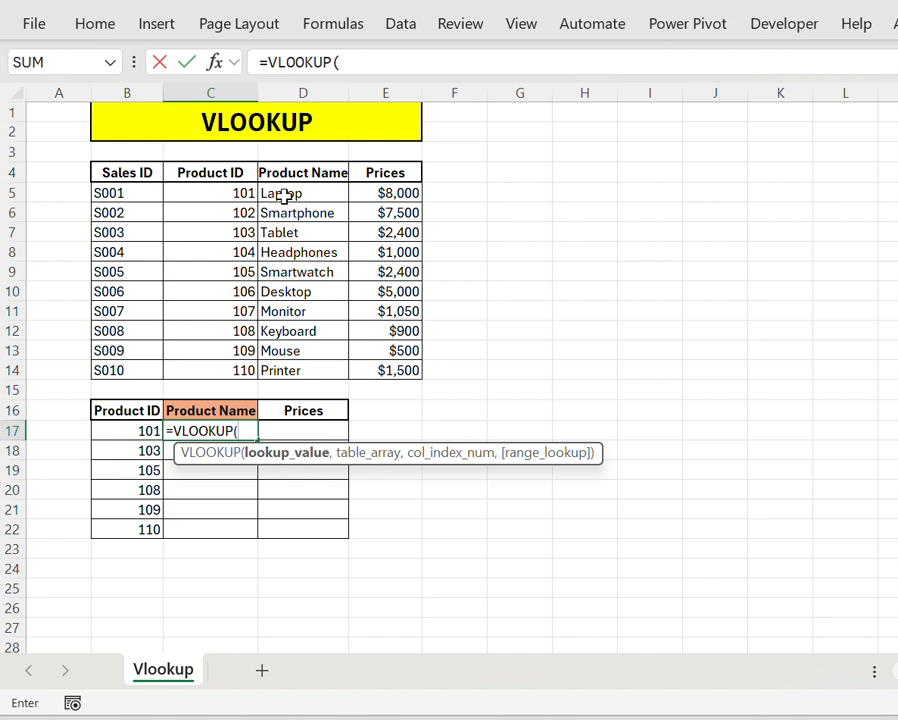
click(125, 432)
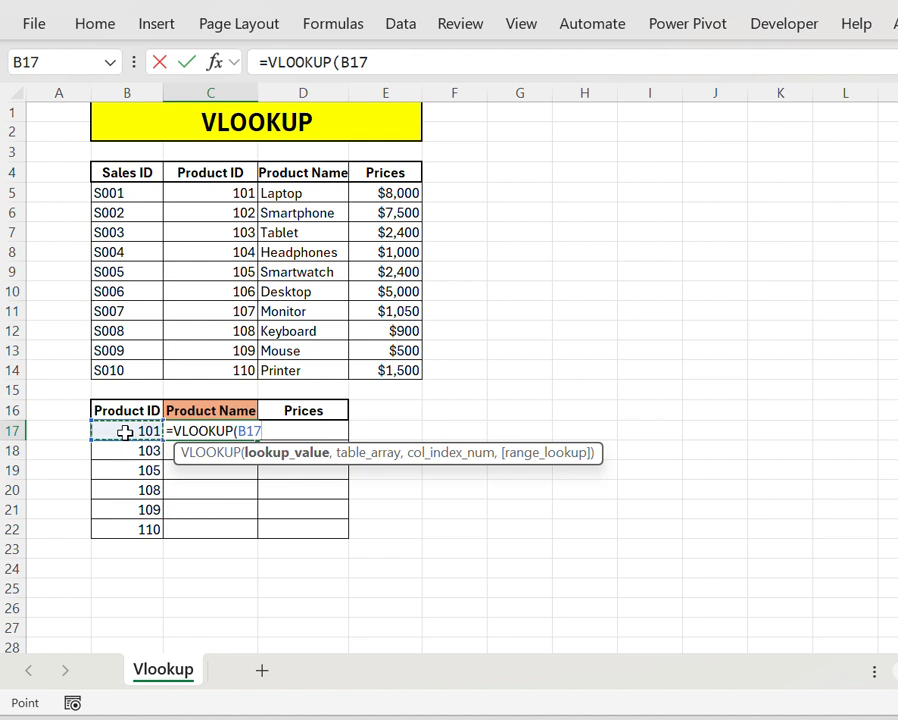
text(,)
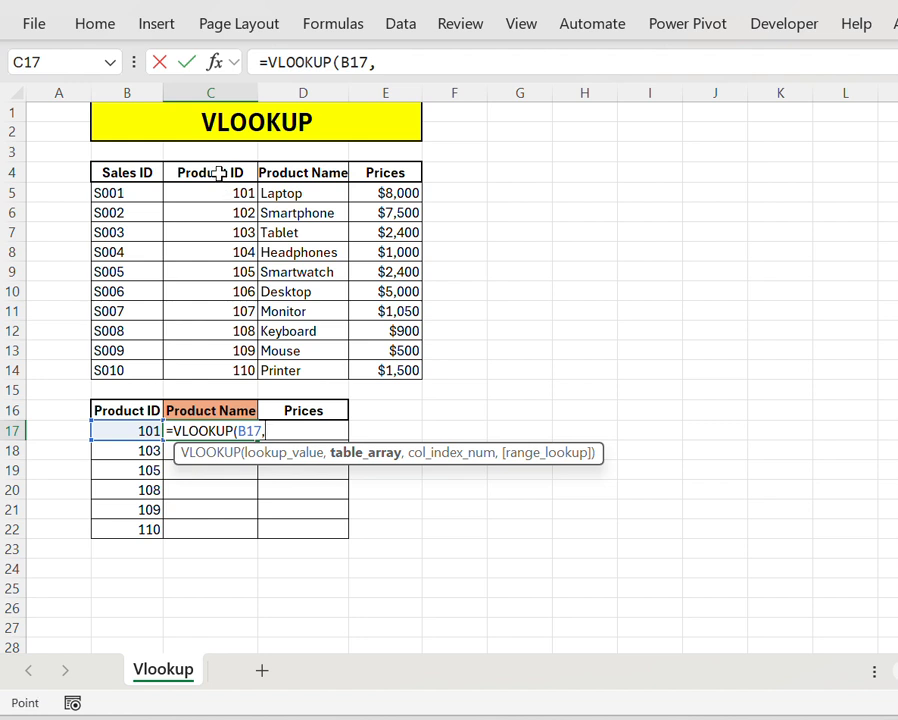
click(219, 173)
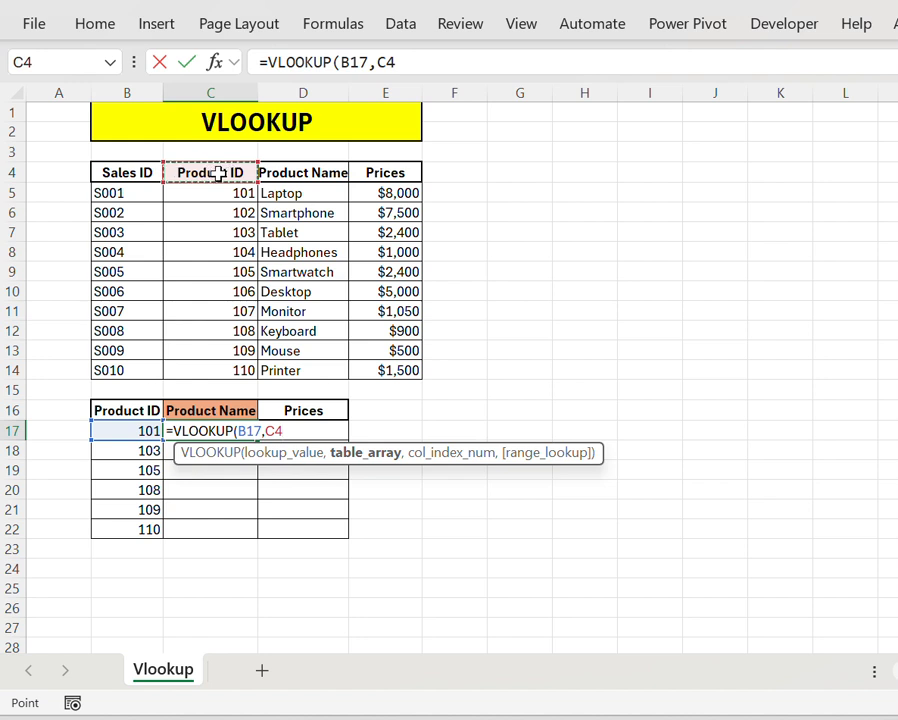
drag(218, 174, 245, 363)
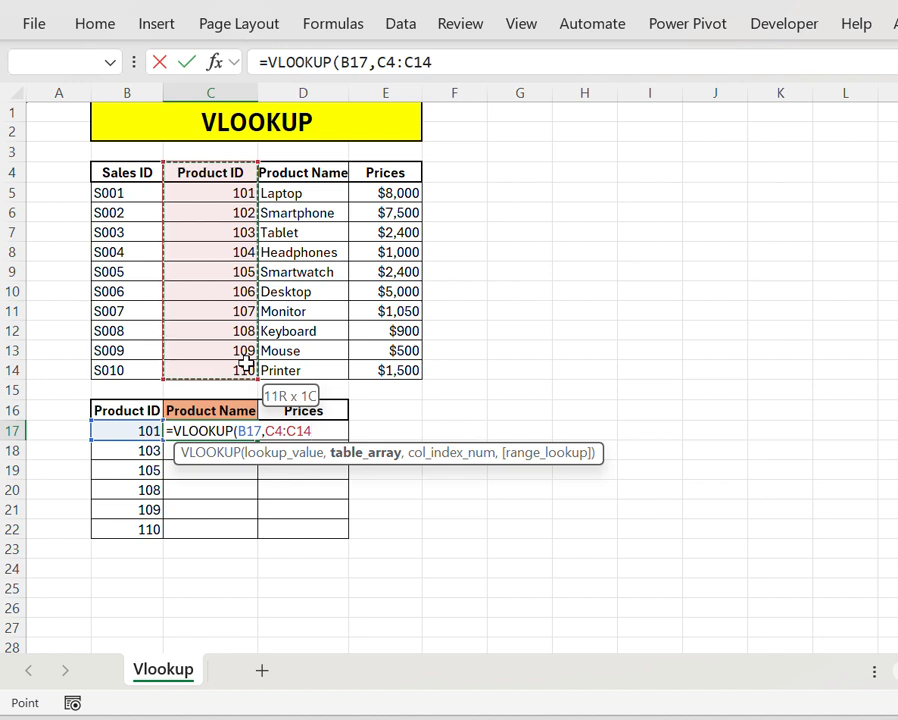
drag(246, 365, 246, 365)
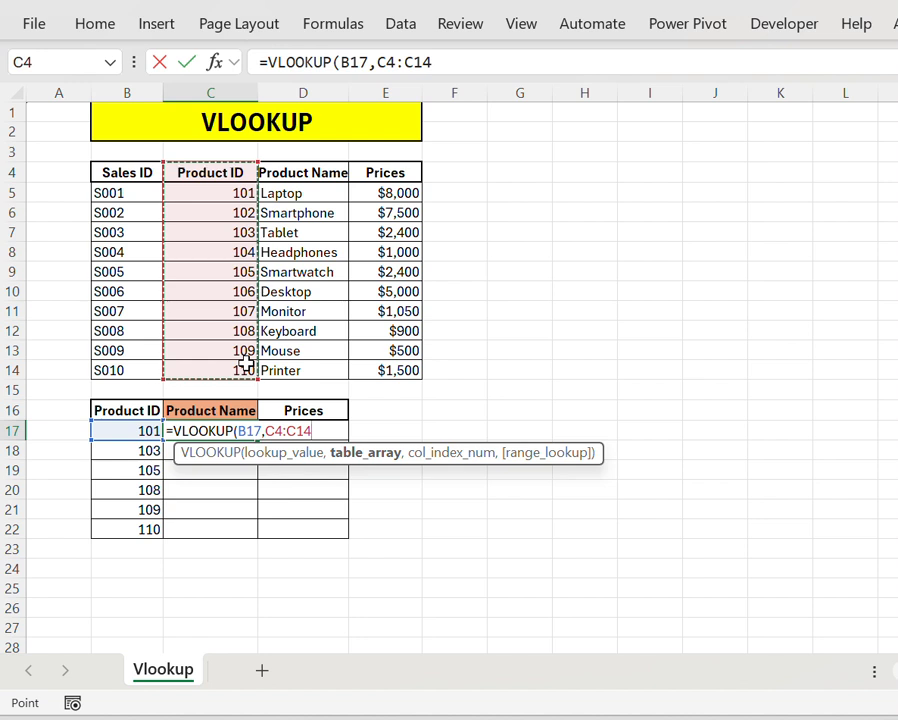
Step: Set the formula's table array to C4:D14, covering the source table's Product ID and Product Name columns
click(205, 177)
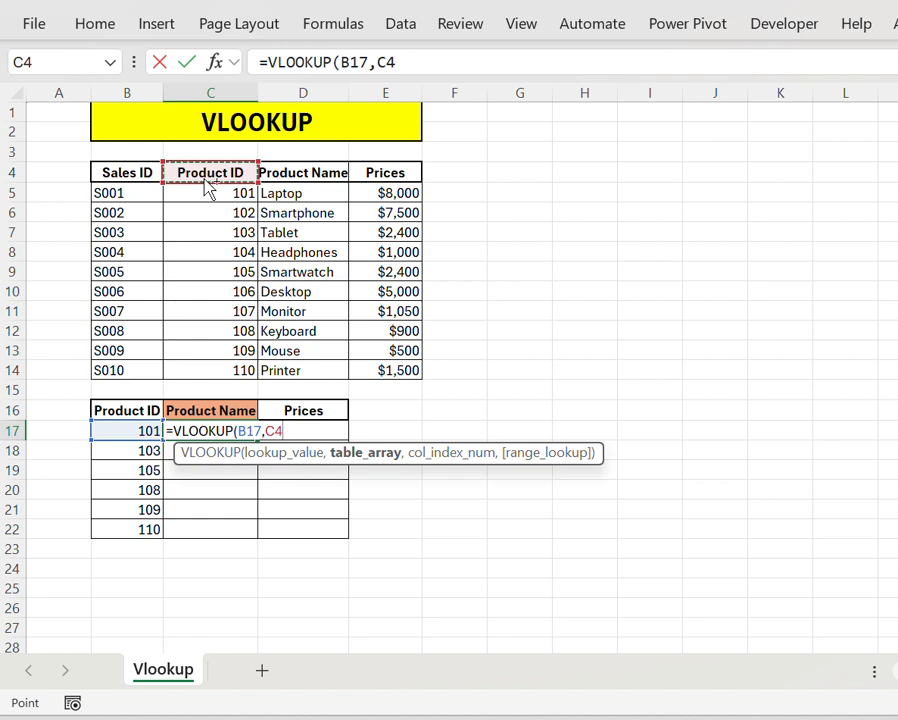
key(ctrl+shift+Down)
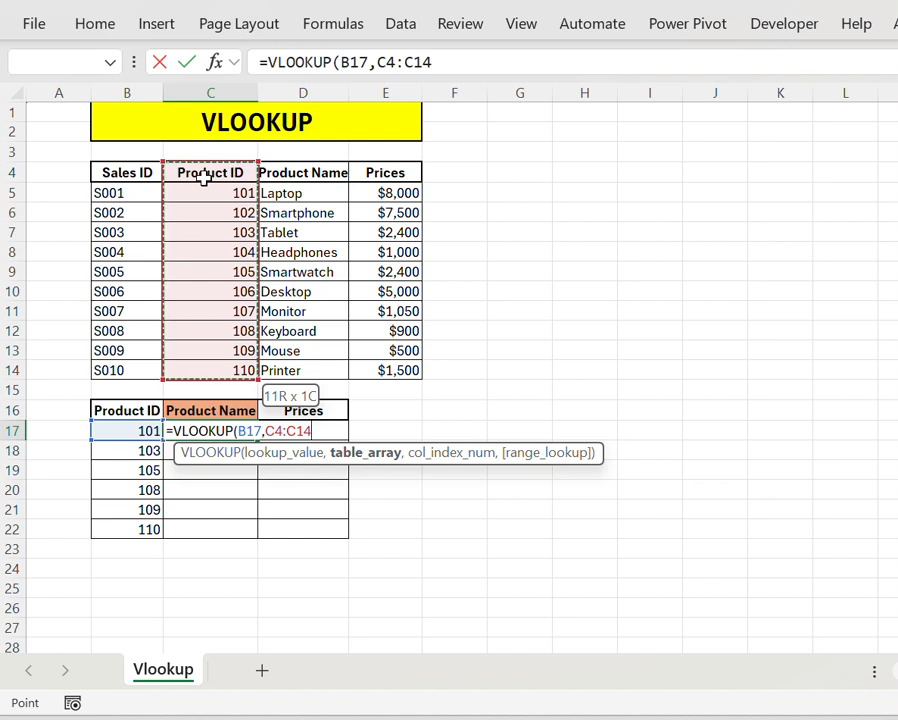
key(shift+Right)
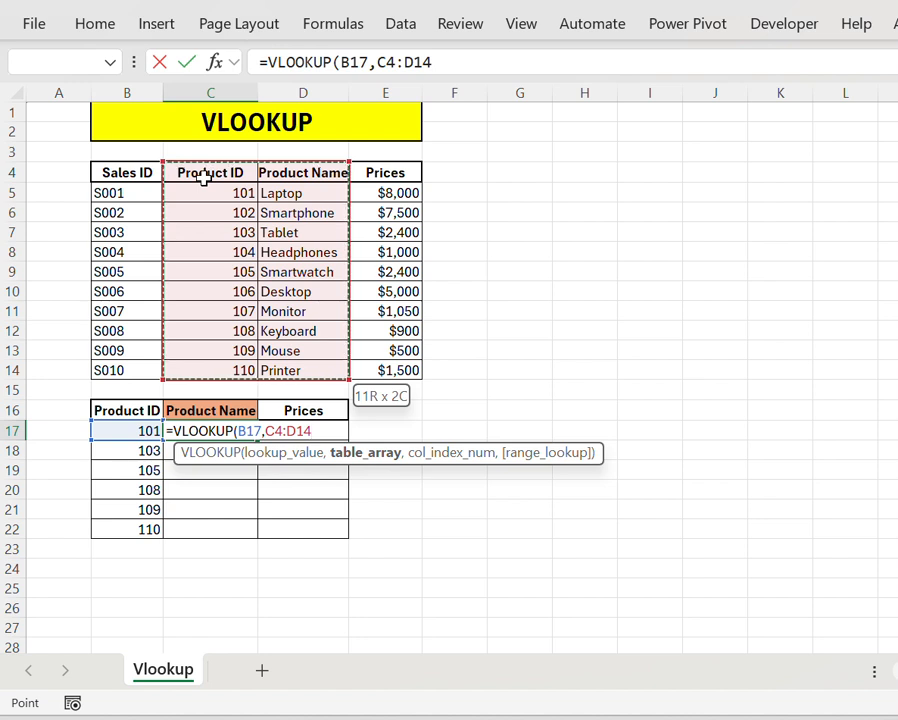
text(,)
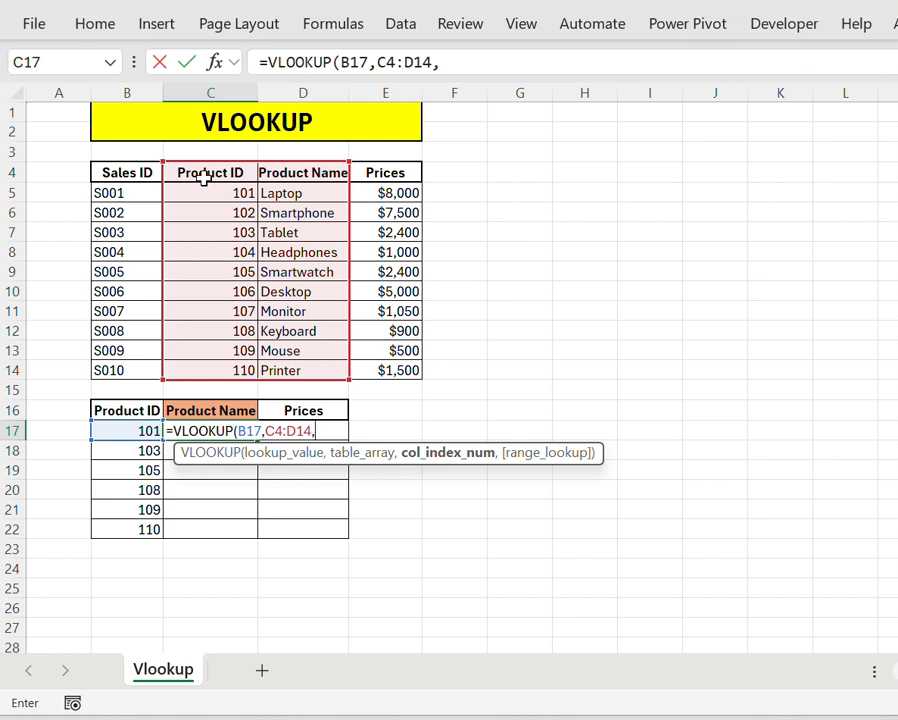
Step: Remove the table array reference from the VLOOKUP formula in C17, keeping B17 as the lookup value
key(BackSpace)
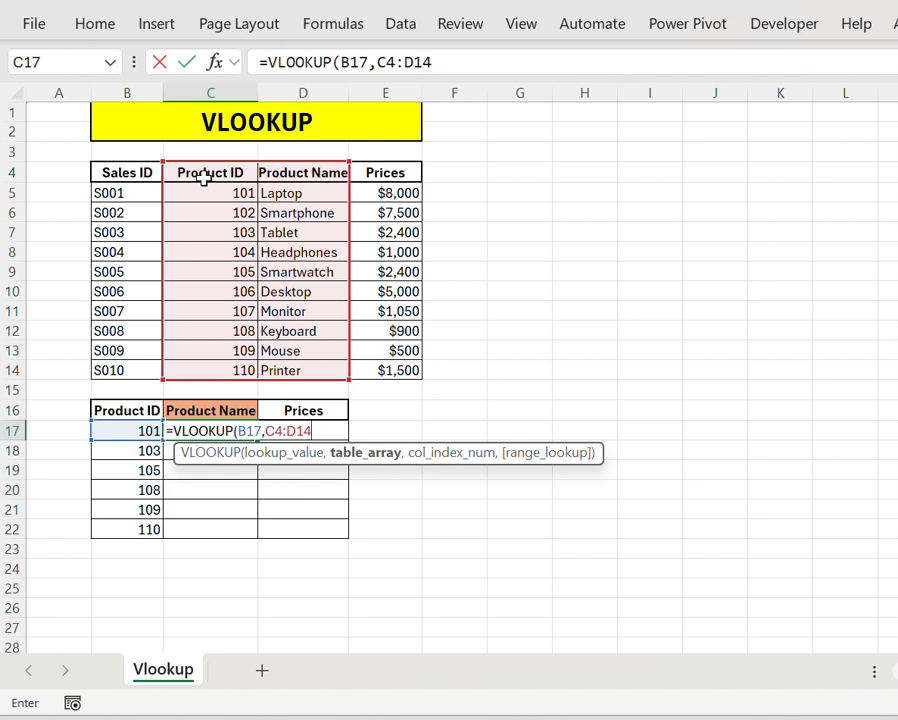
key(F4)
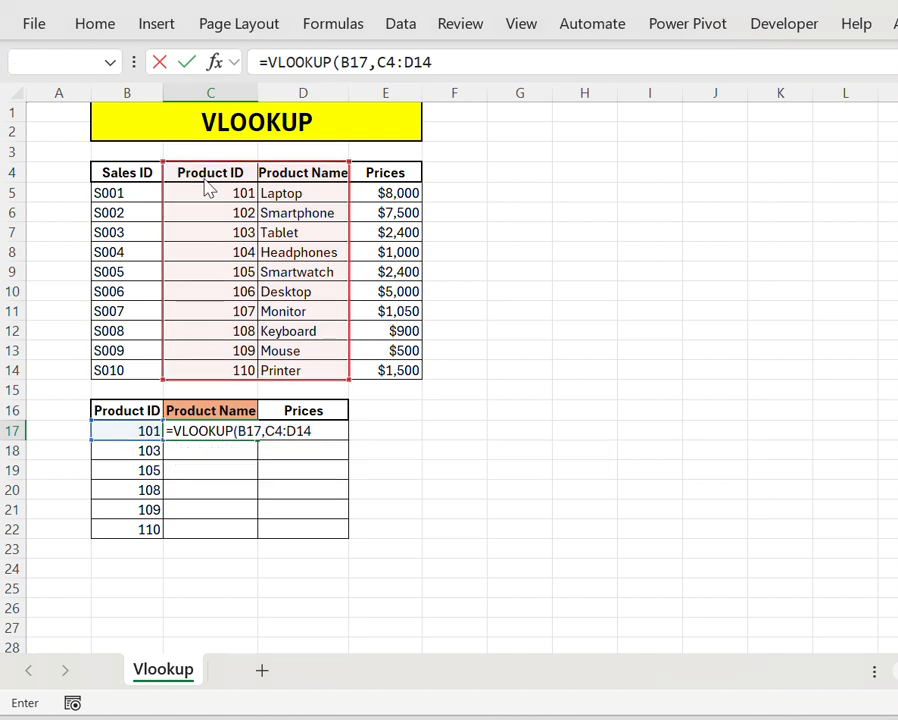
key(Return)
key(Return)
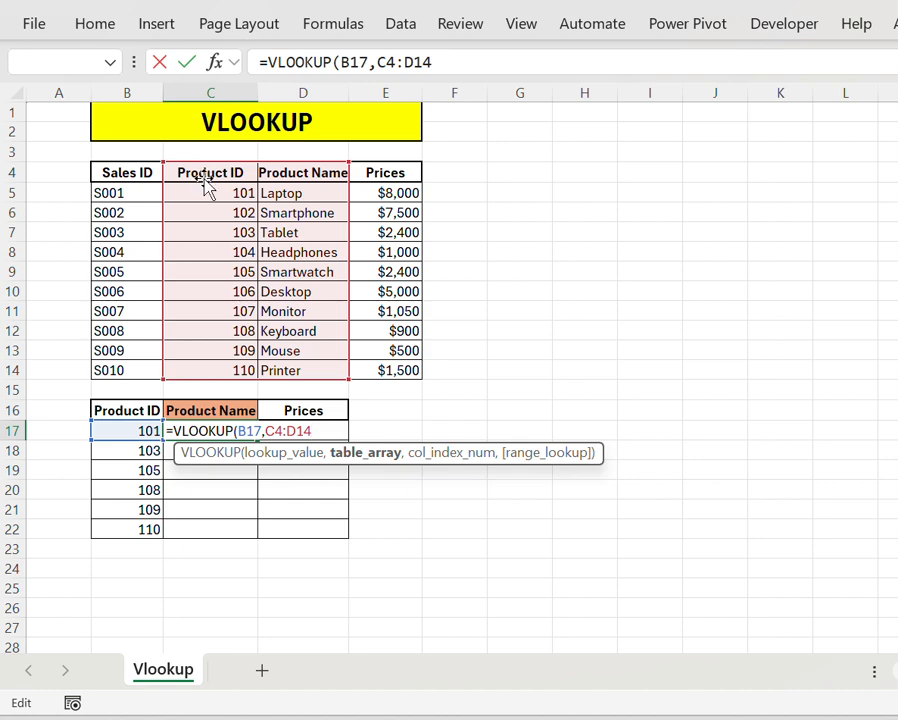
key(BackSpace)
key(BackSpace)
key(BackSpace)
key(BackSpace)
key(BackSpace)
key(BackSpace)
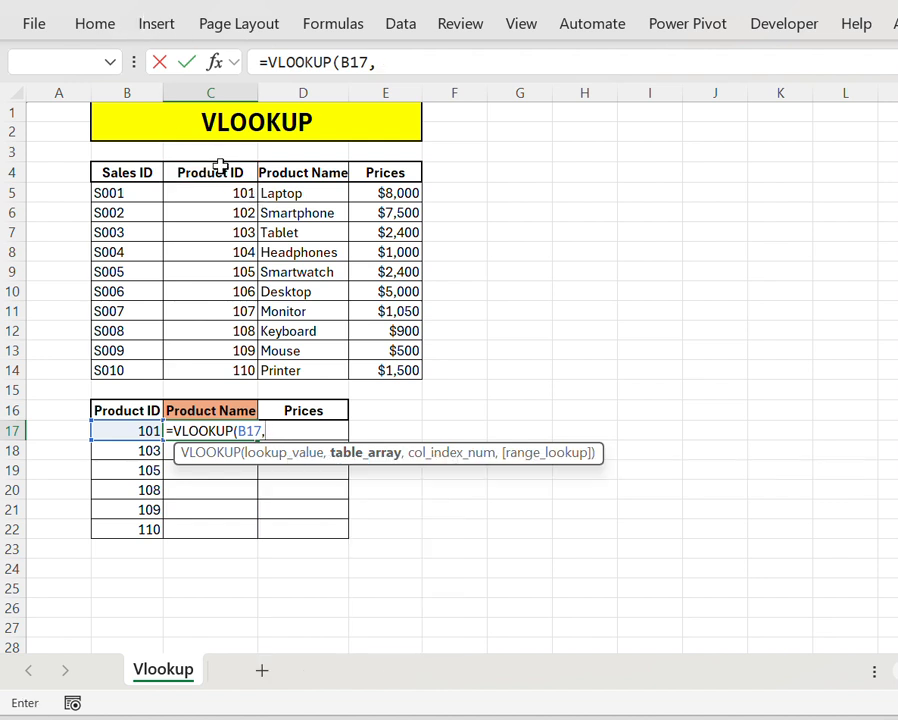
Step: Set the C17 formula's table array to C4:D14 and its column index number to 2
click(220, 170)
key(ctrl+shift+Down)
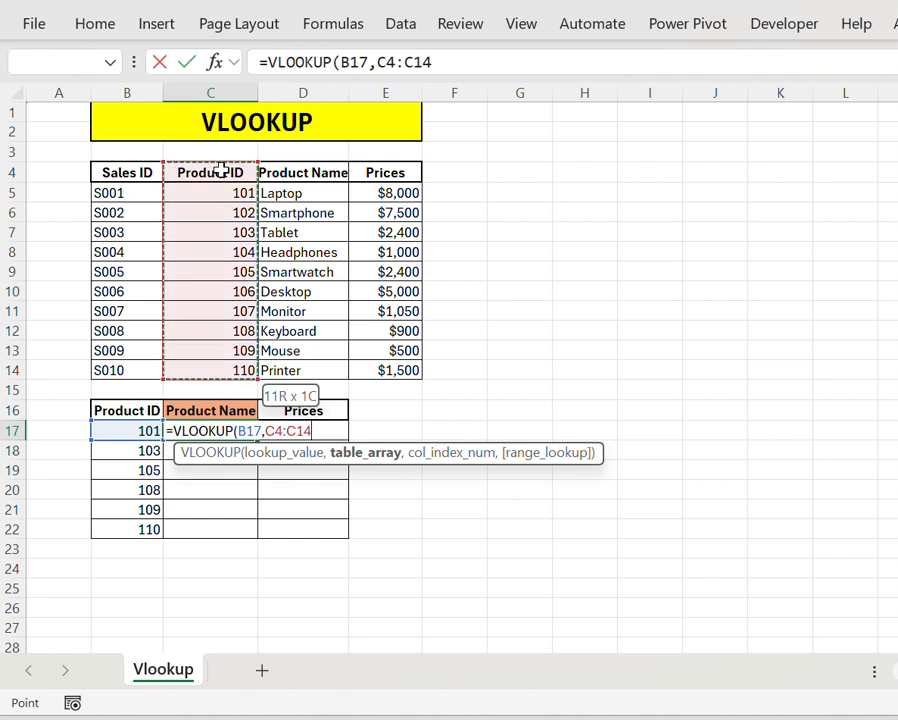
key(ctrl+shift+Right)
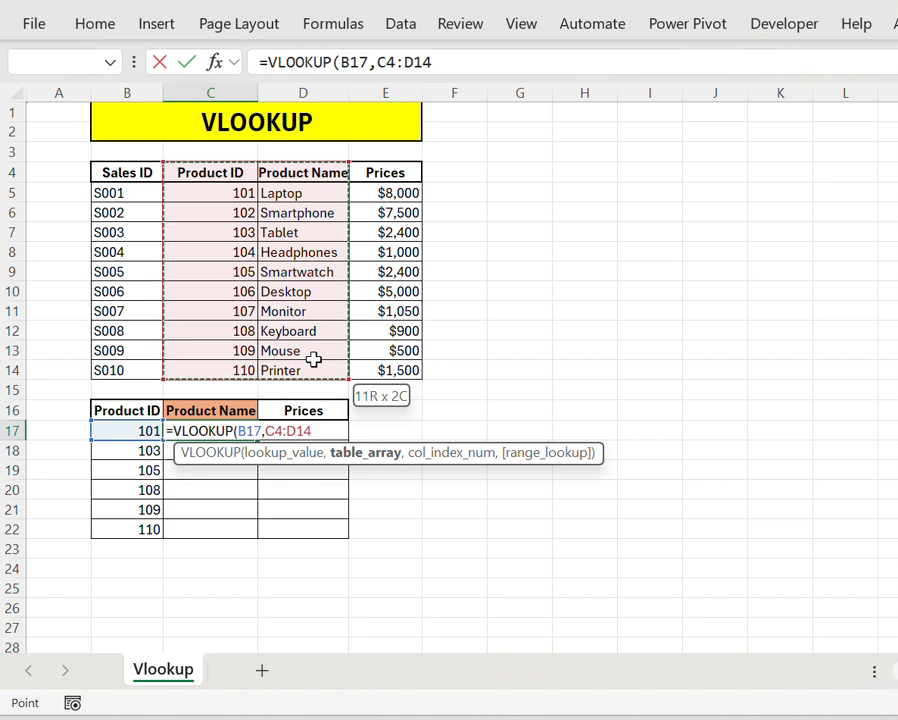
text(,)
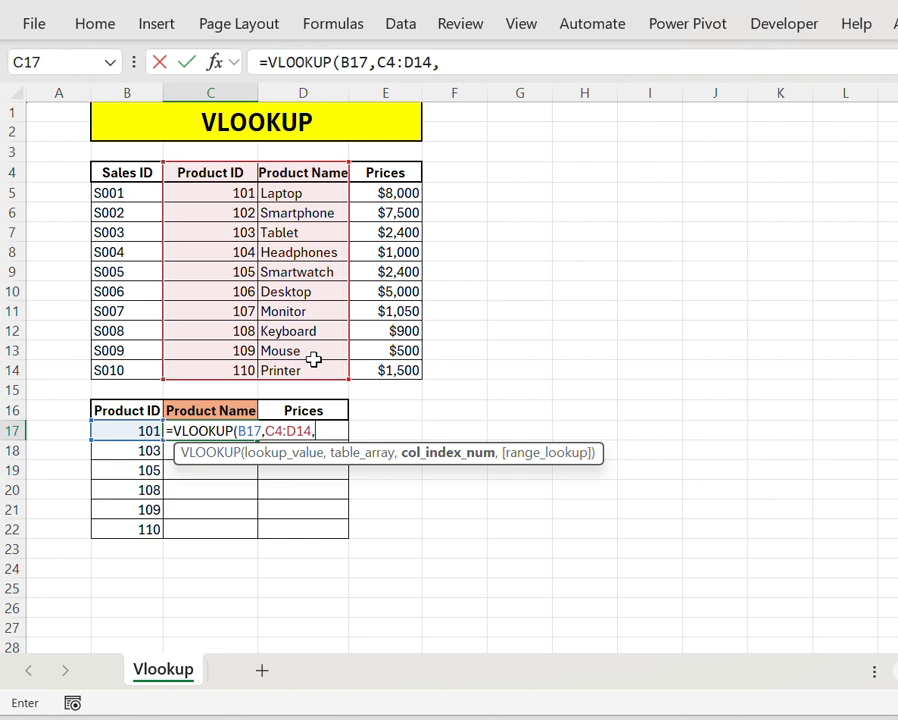
text(2,)
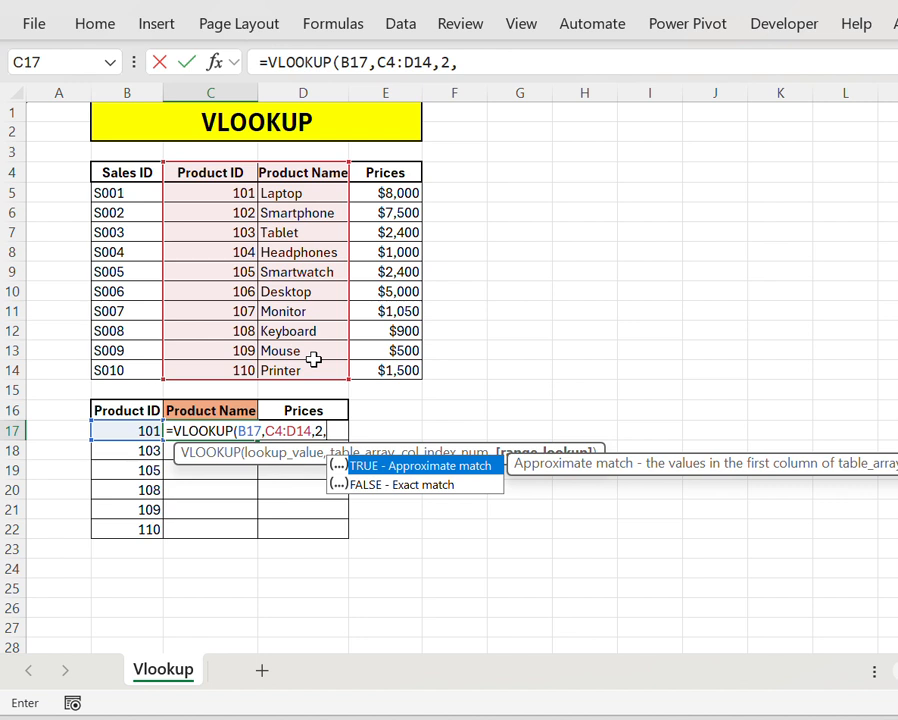
key(Down)
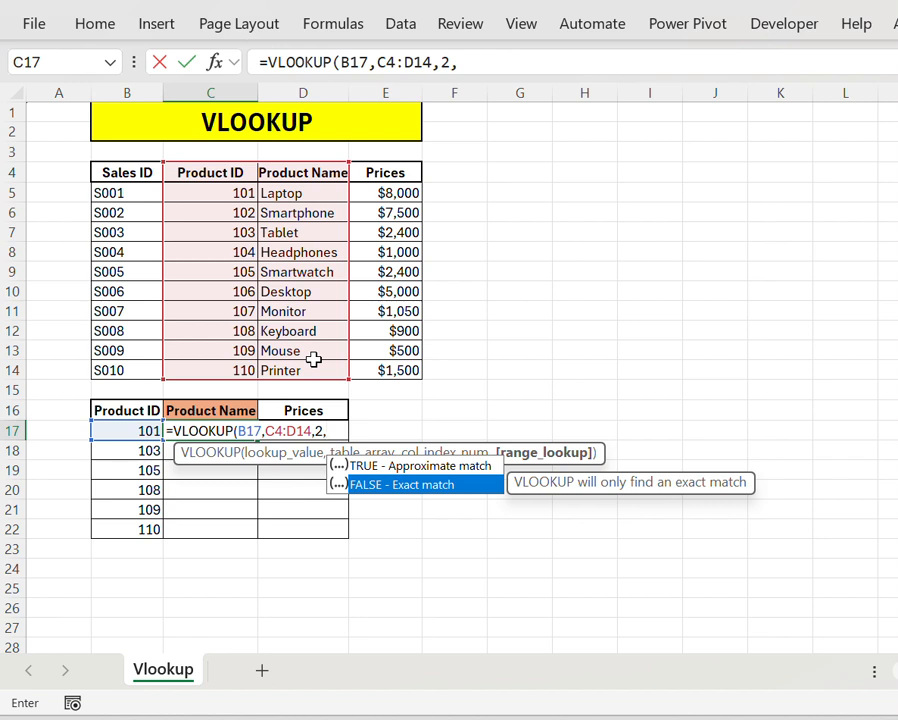
text(false)
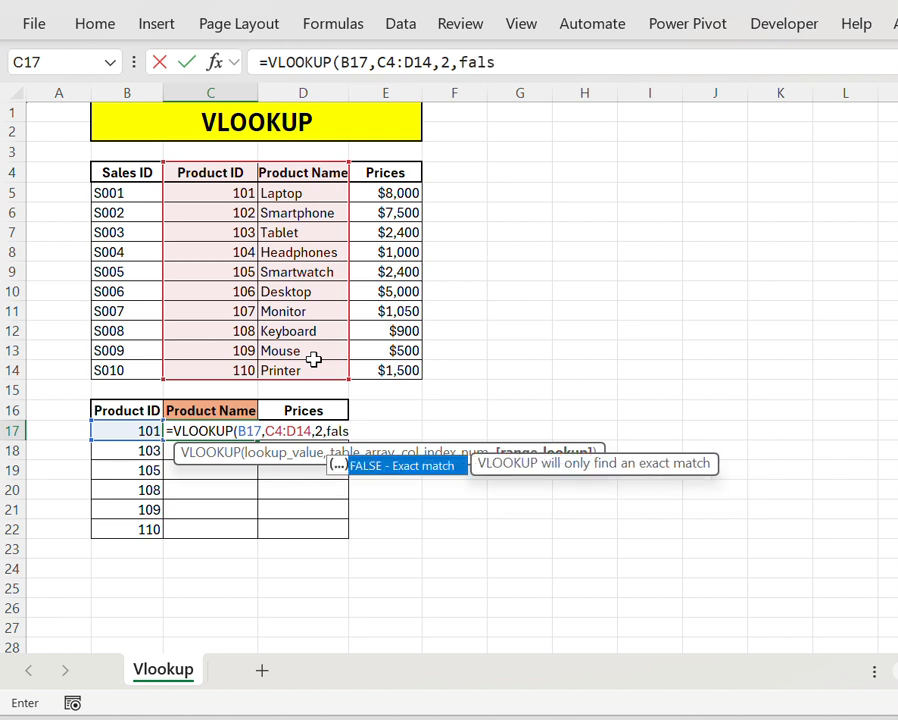
key(BackSpace)
key(BackSpace)
key(BackSpace)
key(BackSpace)
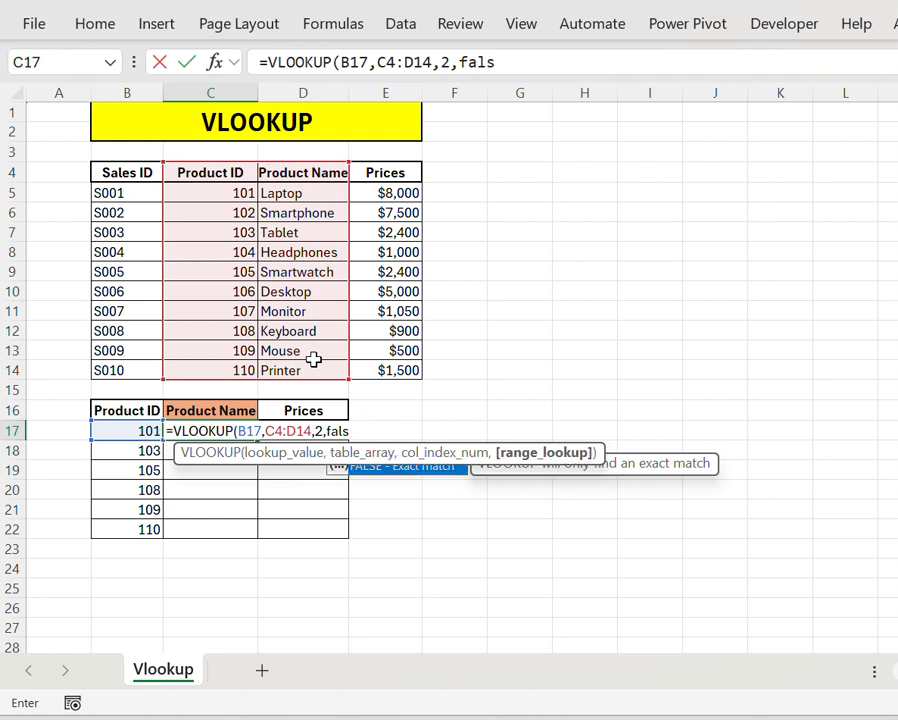
key(BackSpace)
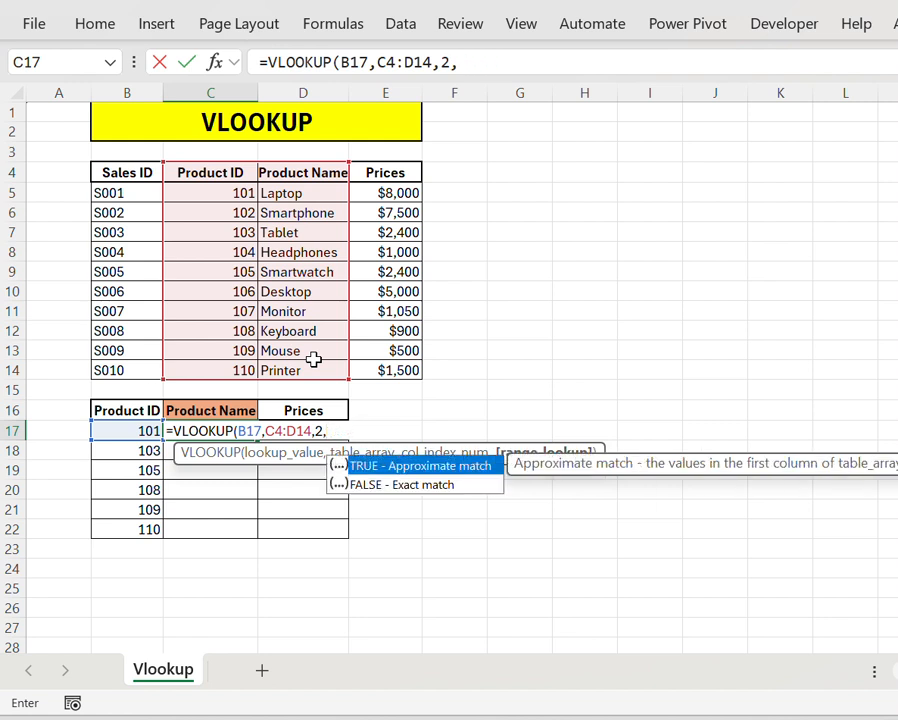
Step: Set the range lookup argument to 0 for an exact match and enter the completed VLOOKUP formula in C17
text(0))
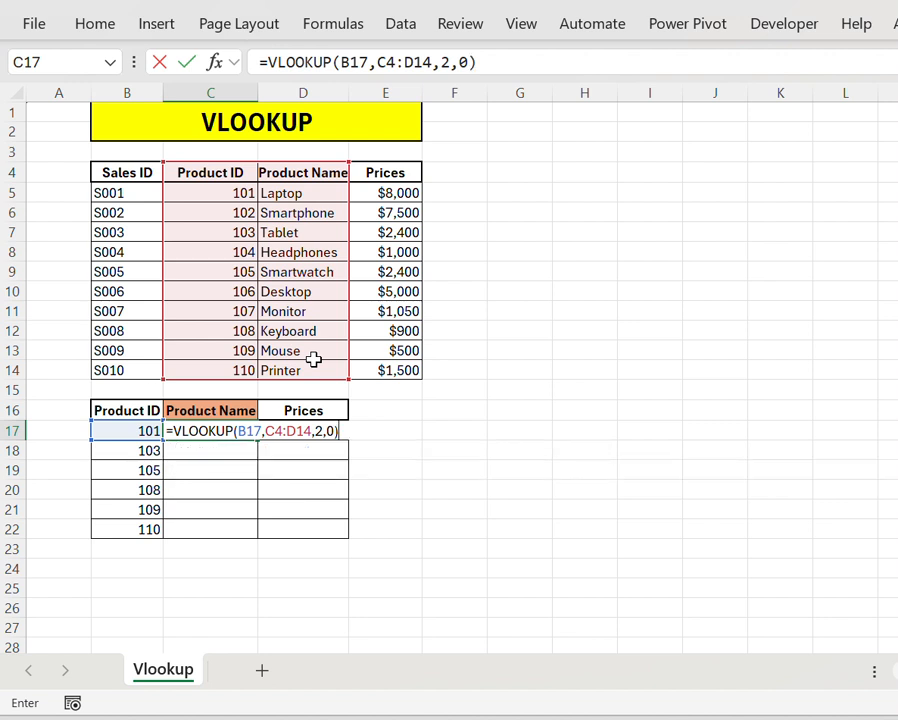
key(Return)
key(Up)
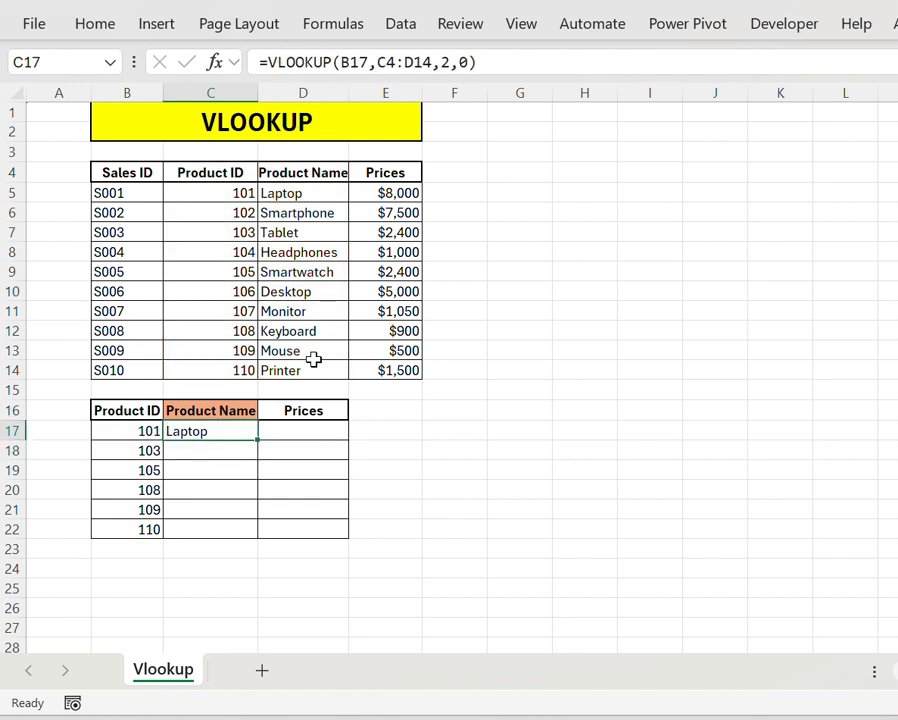
key(Left)
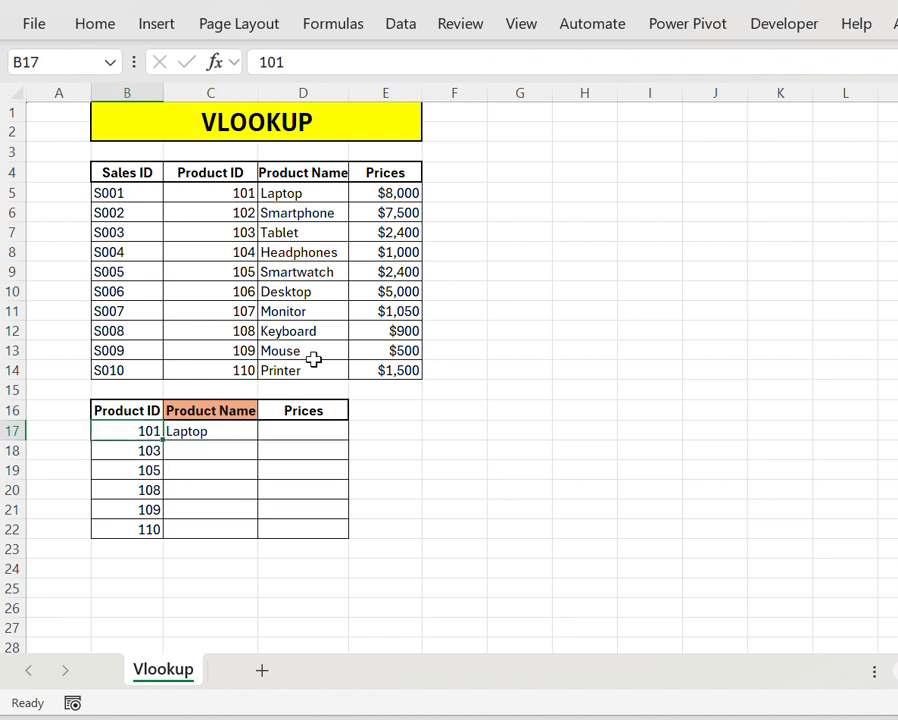
key(Right)
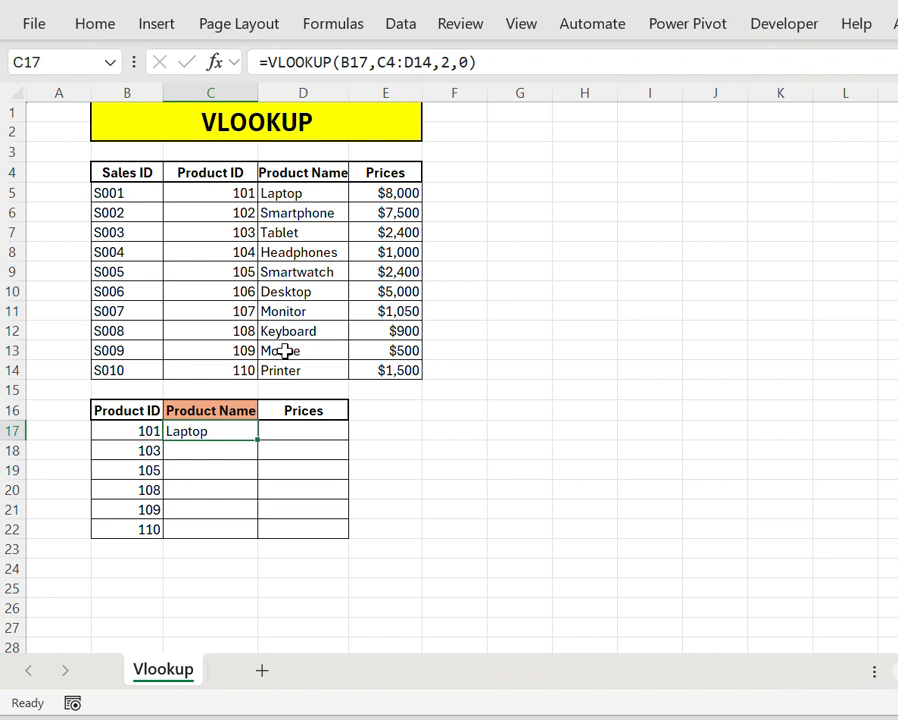
Step: Try filling the C17 formula down through C22, check the copied formulas, and undo the fill
double_click(257, 439)
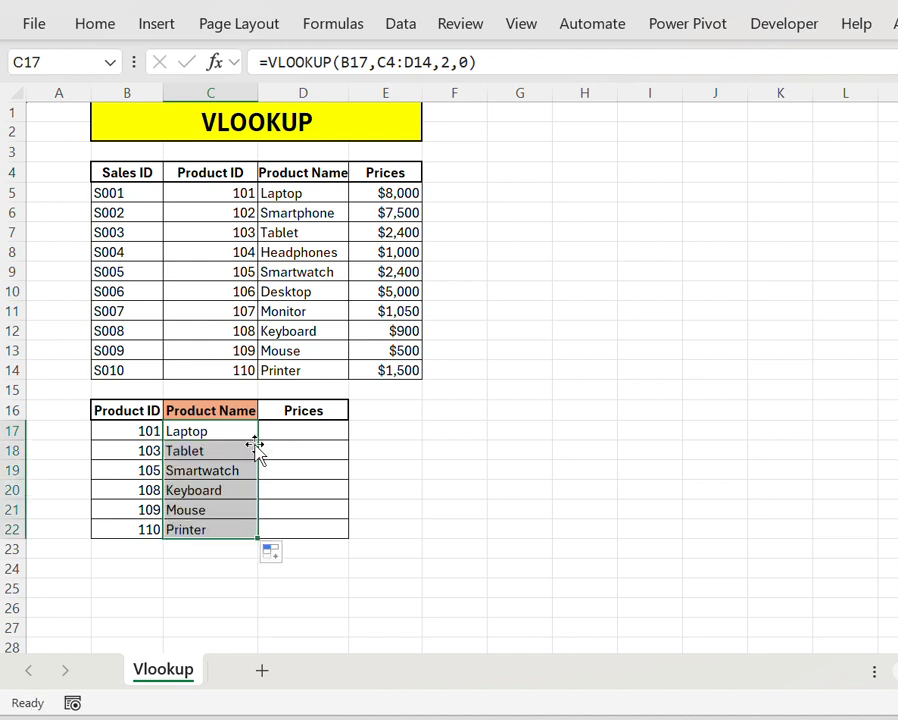
click(221, 514)
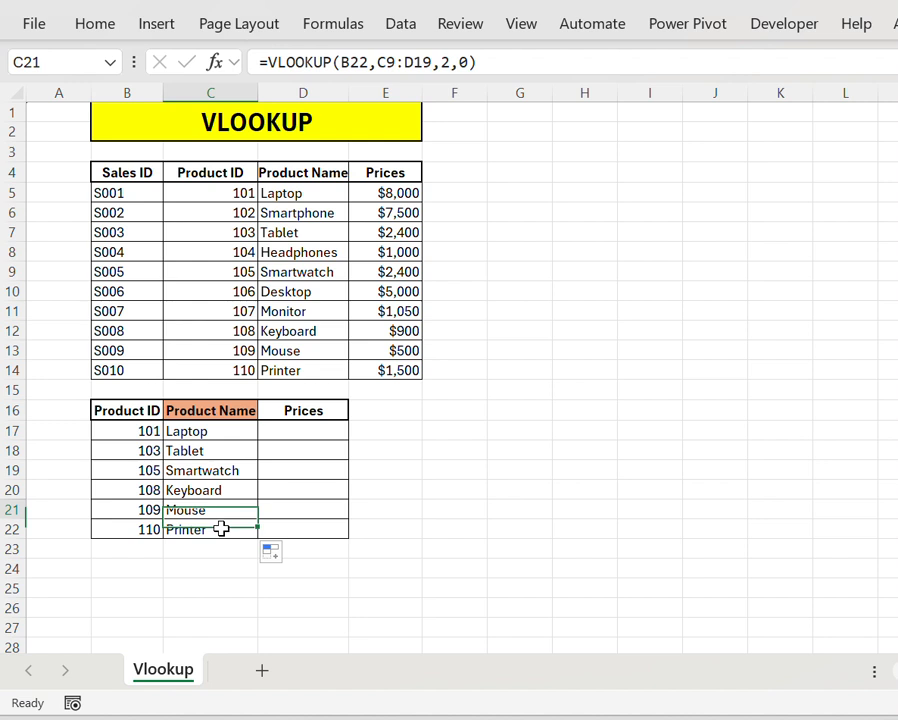
key(Up)
key(Up)
key(Up)
key(Up)
key(Down)
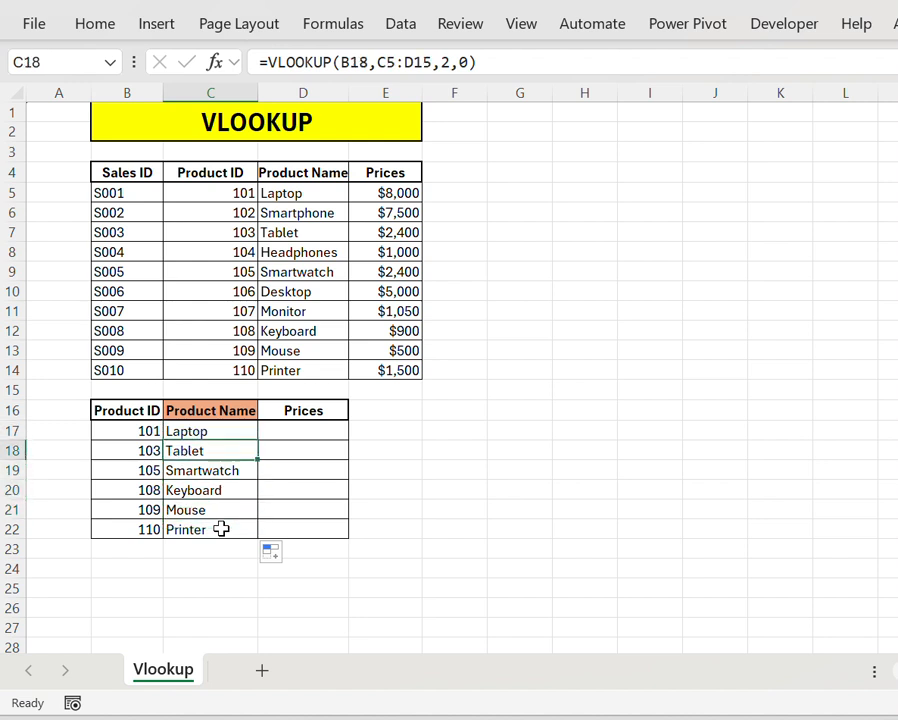
key(Up)
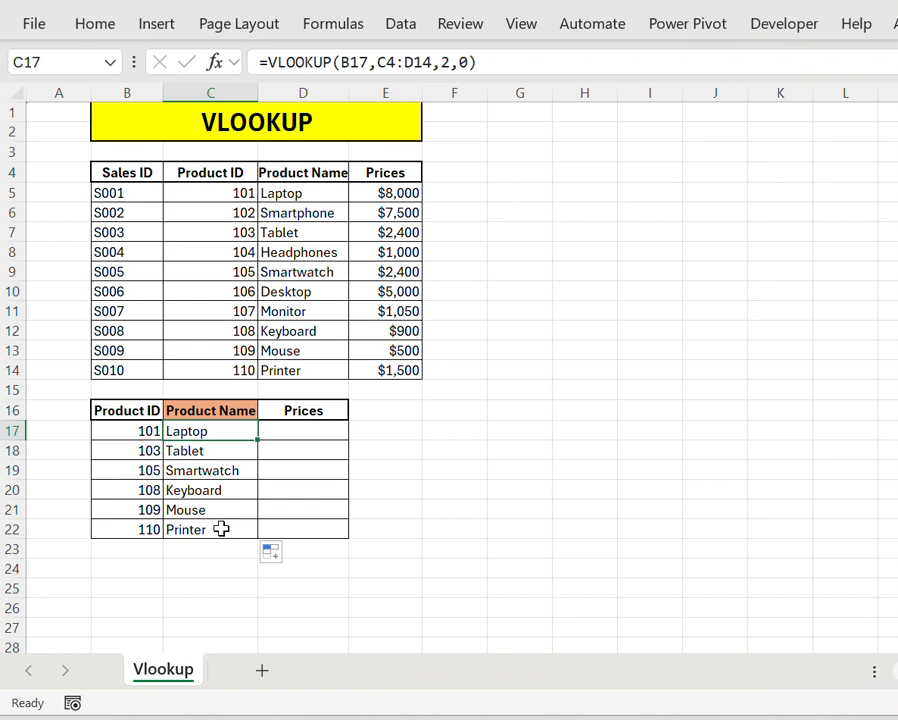
key(ctrl+z)
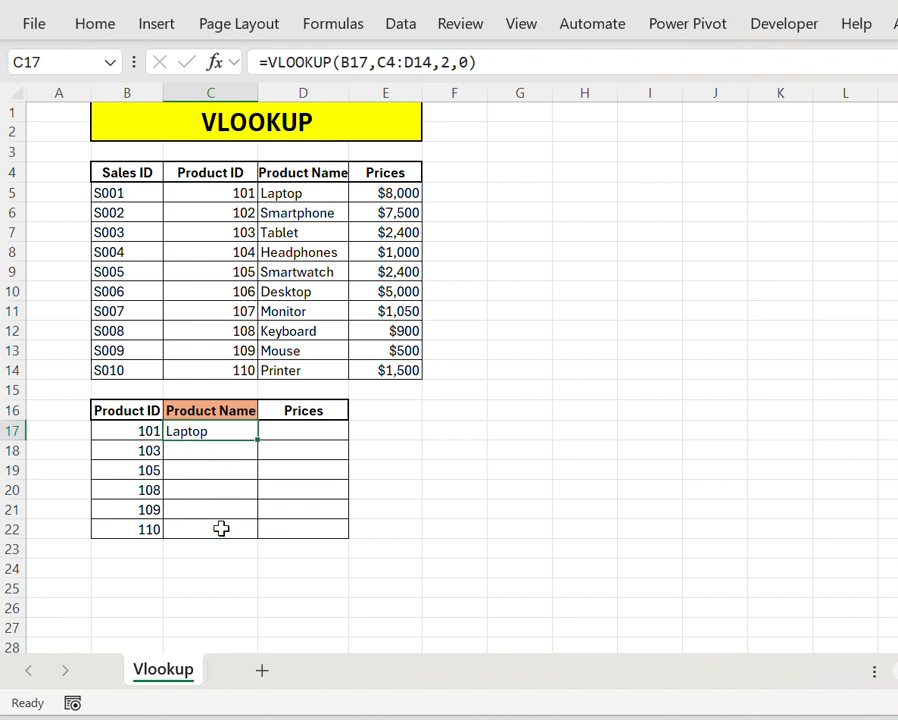
Step: Copy the VLOOKUP formula from C17 and paste it into C18:C22
key(ctrl+c)
key(Down)
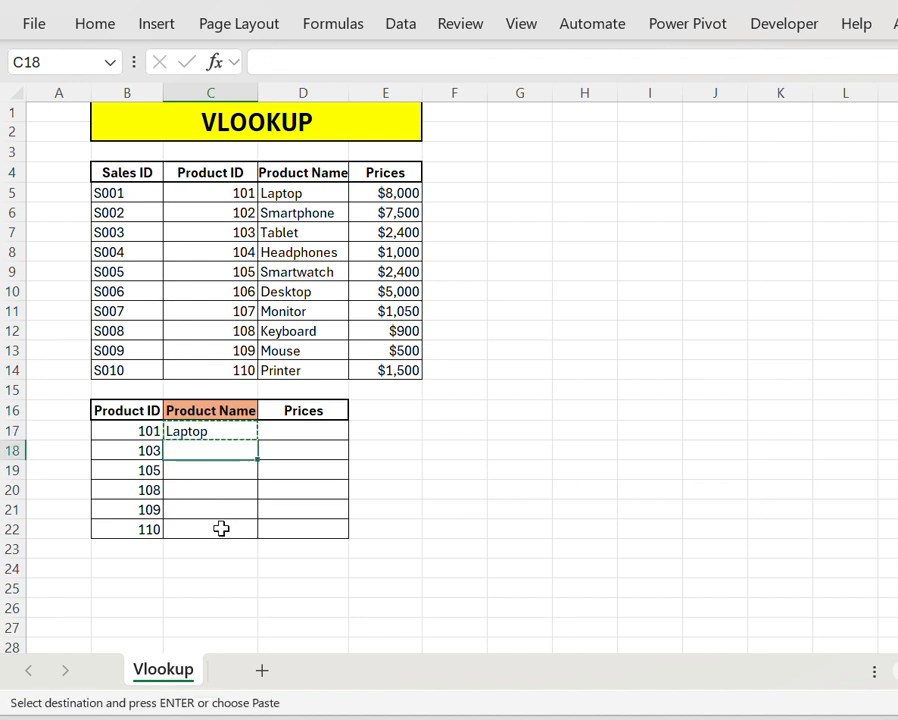
key(shift+Down)
key(shift+Down)
key(shift+Down)
key(shift+Down)
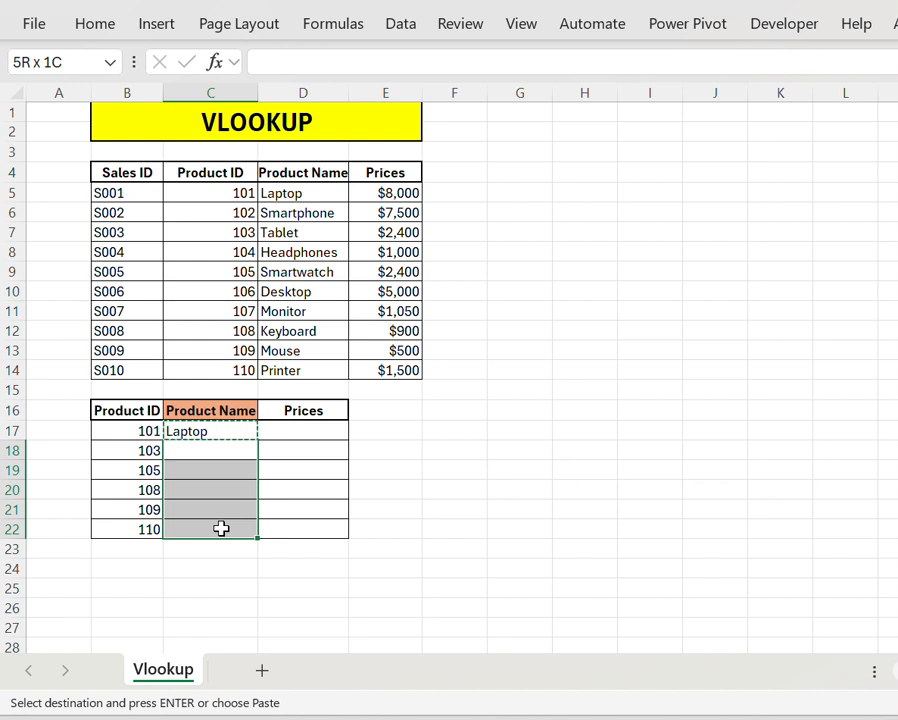
key(Return)
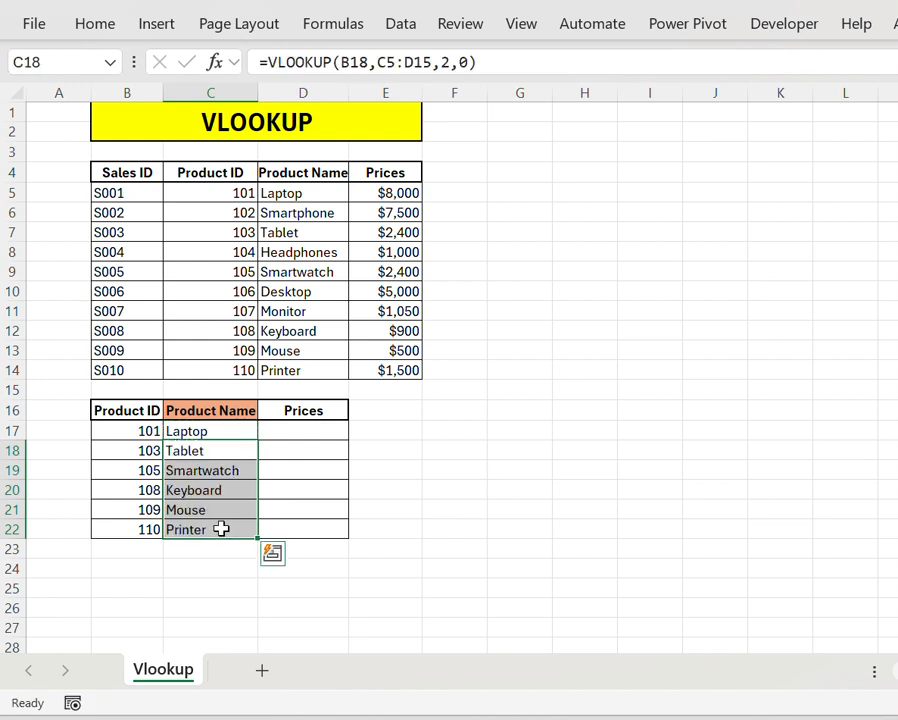
Step: Review the pasted Product Name formulas in C18:C22 and the cell references they use
key(Up)
key(Down)
key(Down)
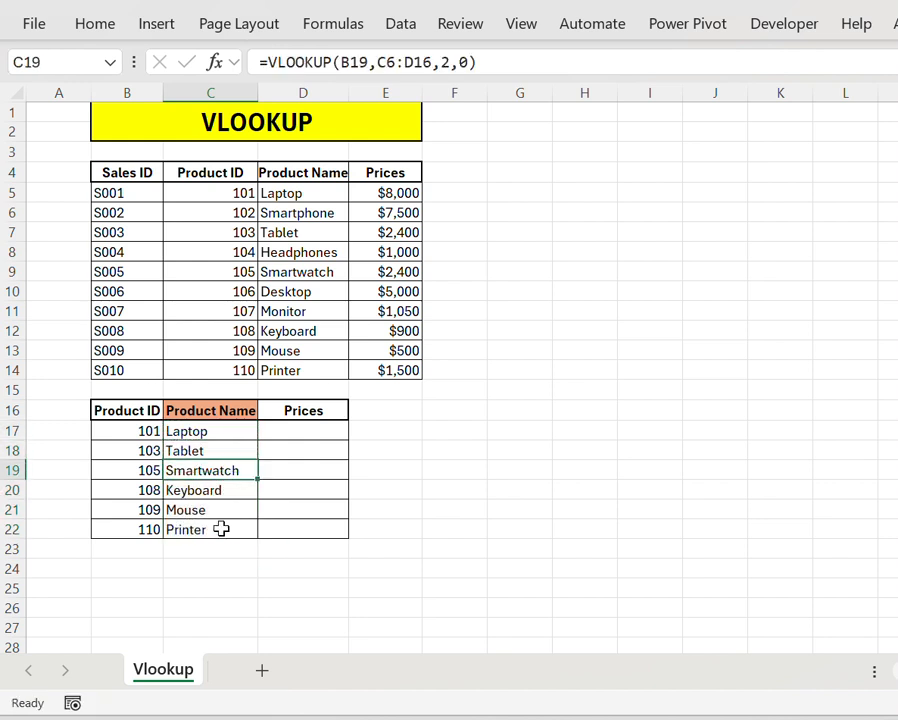
key(Up)
key(shift+Down)
key(shift+Down)
key(shift+Down)
key(shift+Down)
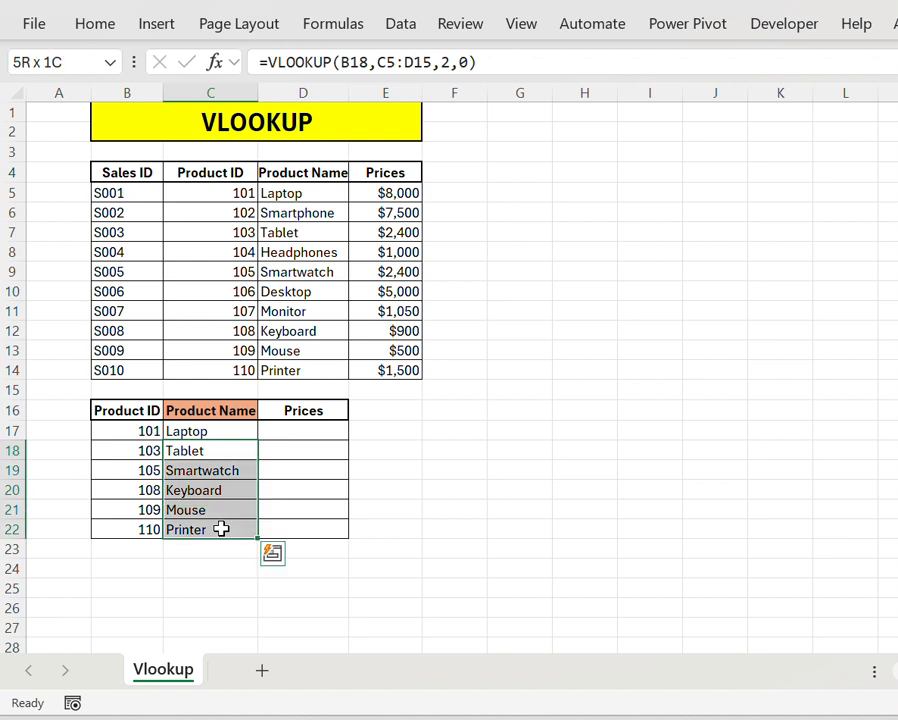
key(Up)
key(Down)
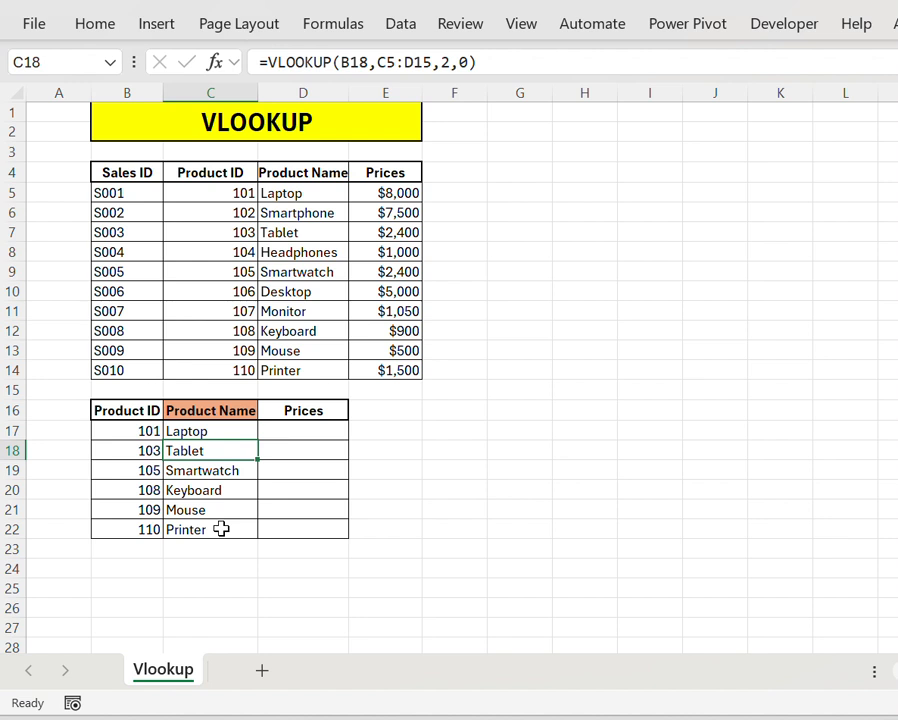
Step: Start a VLOOKUP formula in D17 of the Prices column with B17 as the lookup value
key(Up)
key(Right)
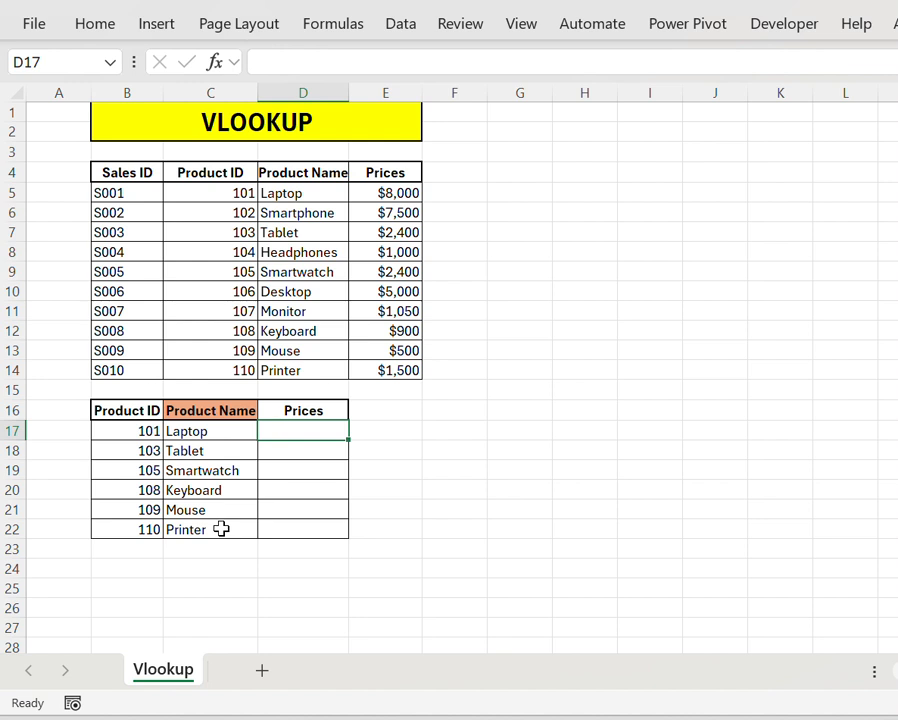
text(=)
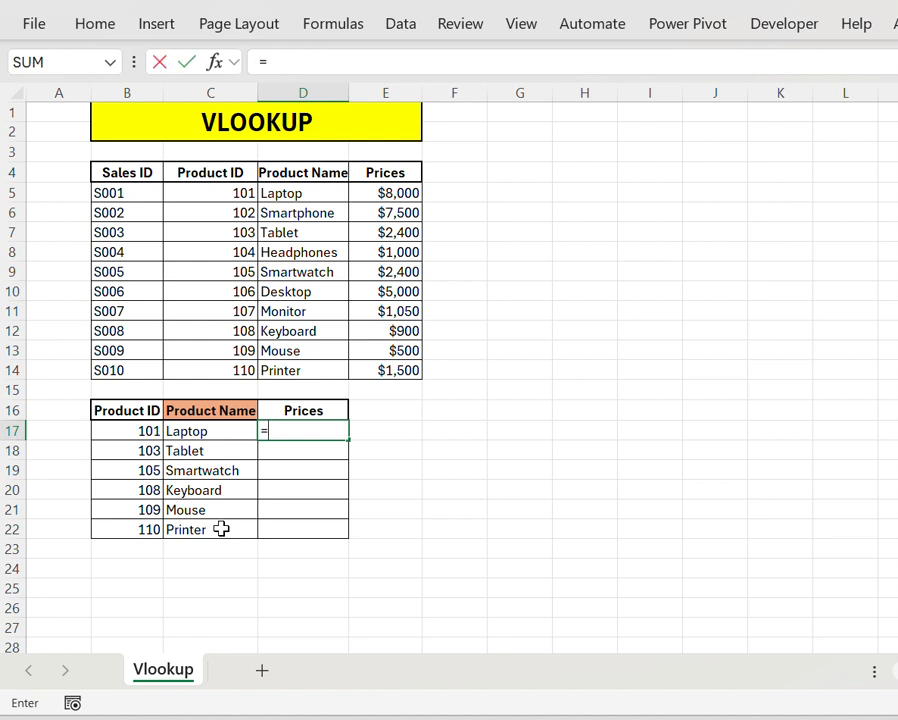
text(vl)
key(Tab)
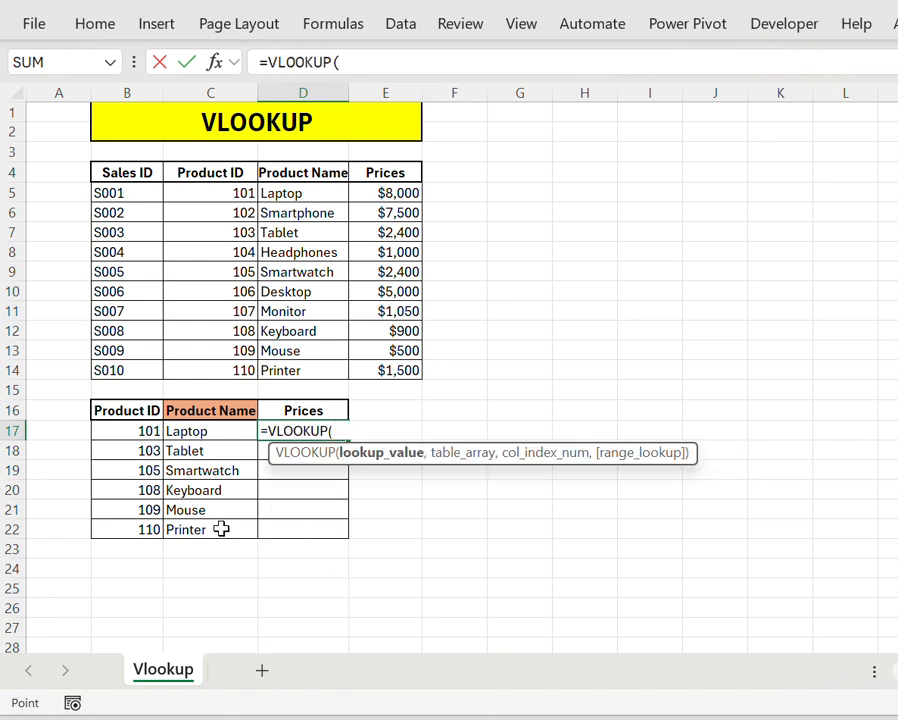
key(Left)
key(Left)
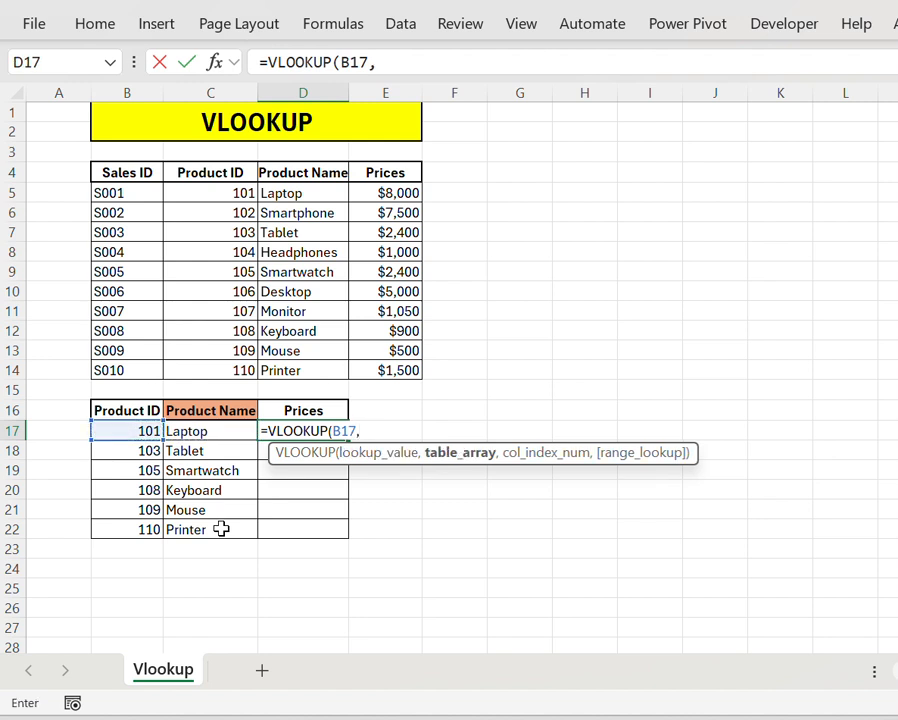
Step: Set the D17 formula's table array to C4:E14, covering the Product ID, Product Name and Prices columns
click(213, 172)
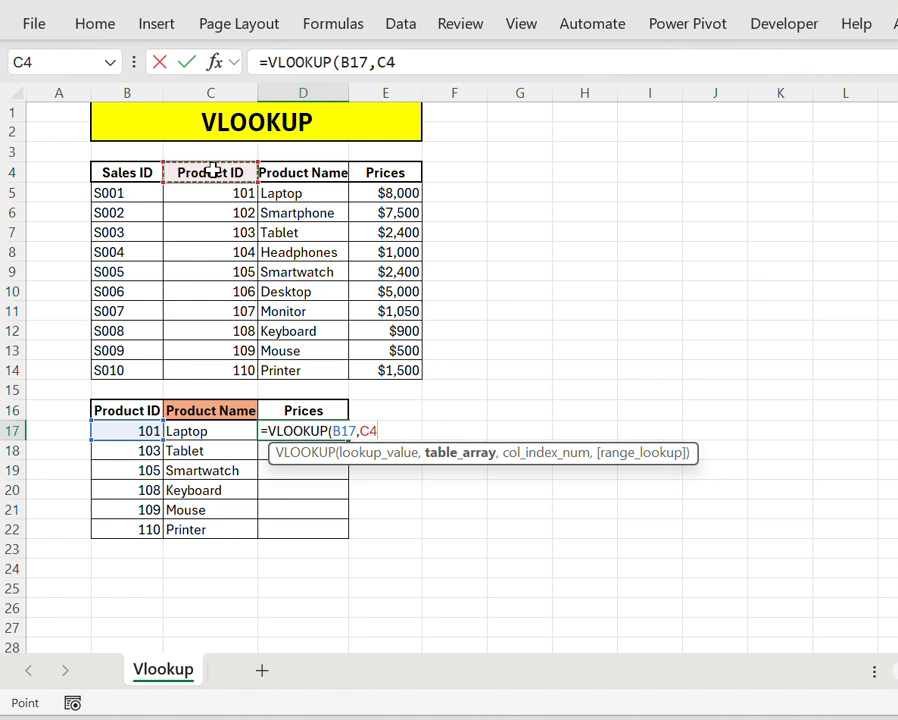
key(ctrl+shift+Down)
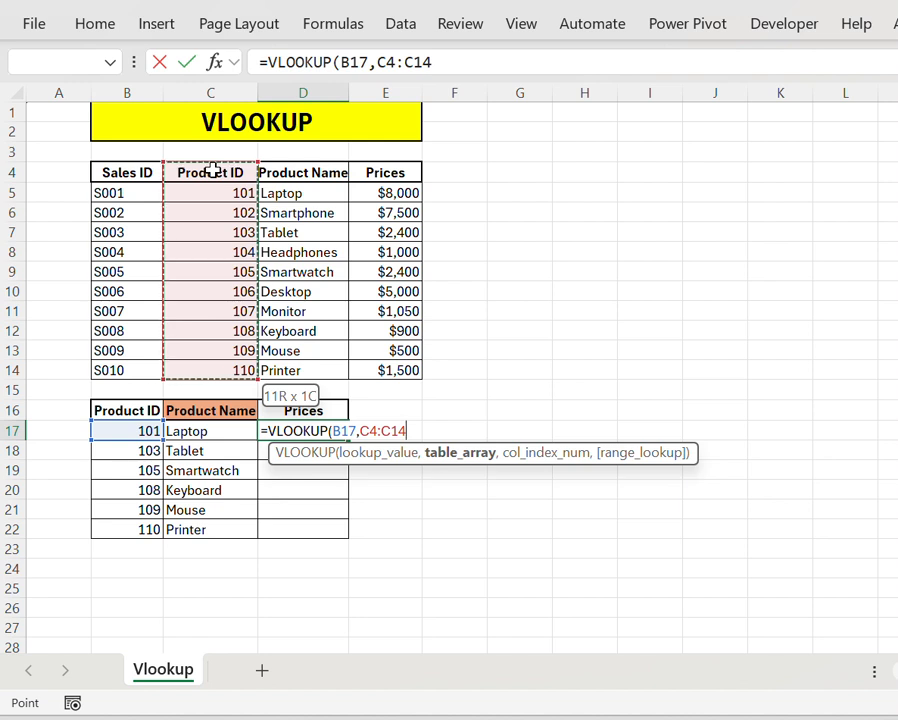
key(shift+Right)
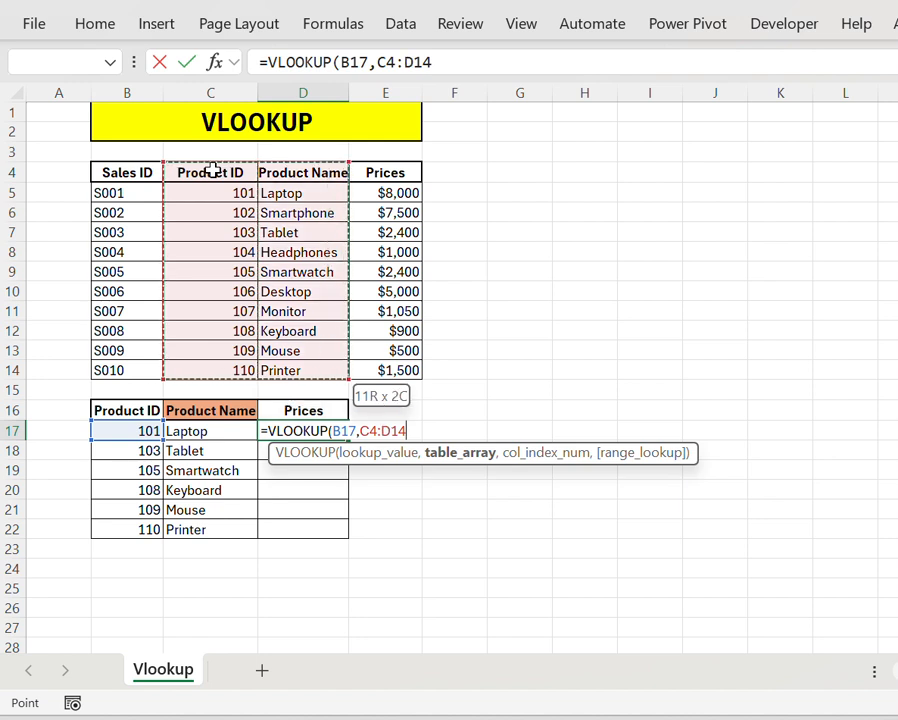
key(shift+Right)
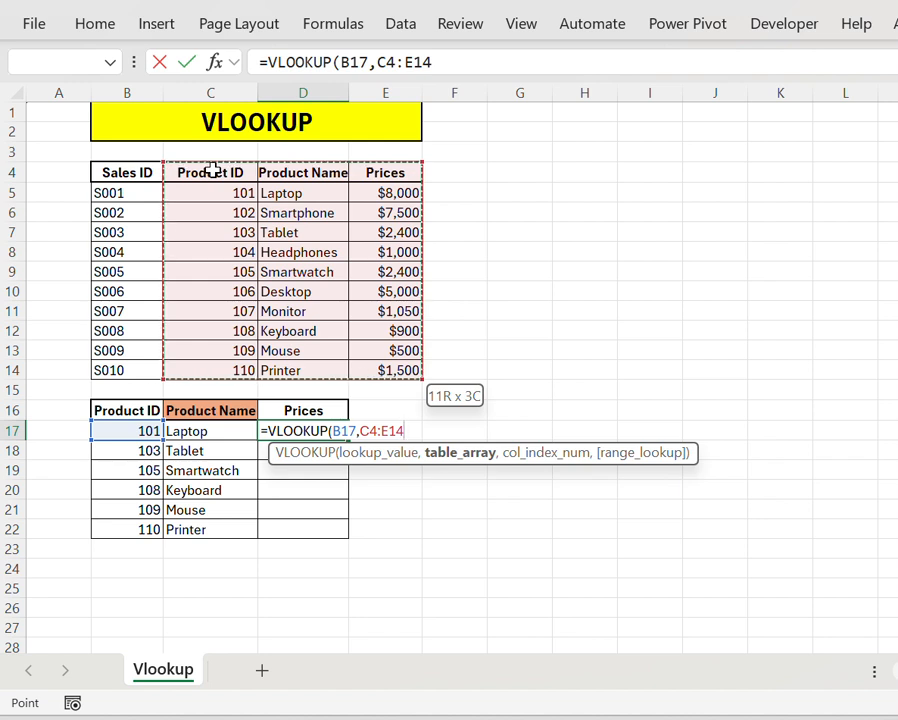
Step: Complete the D17 VLOOKUP formula with column index 3 and an exact match (0)
text(,)
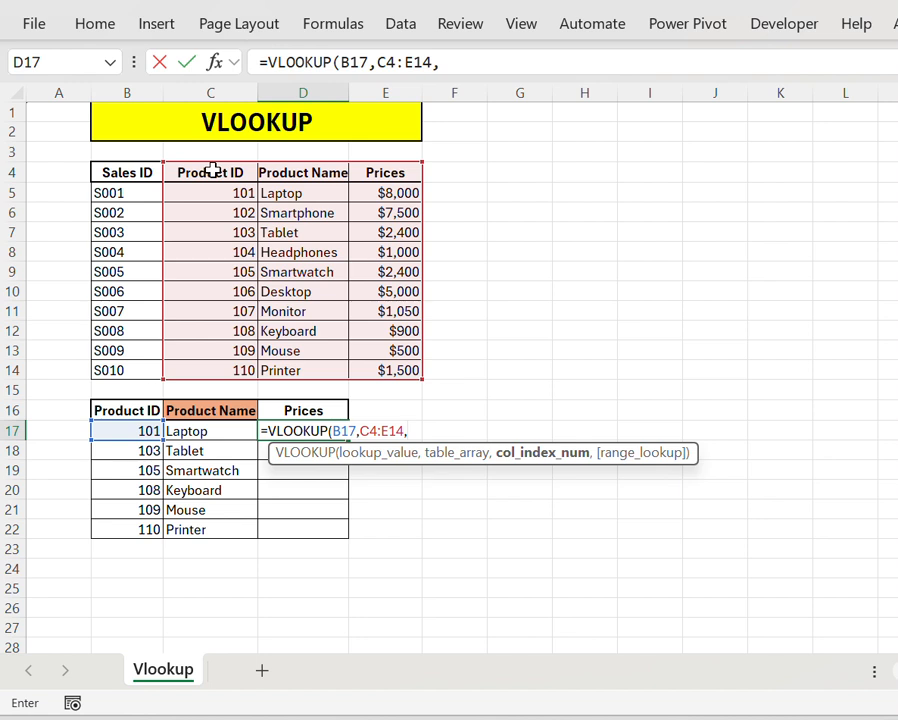
text(3,)
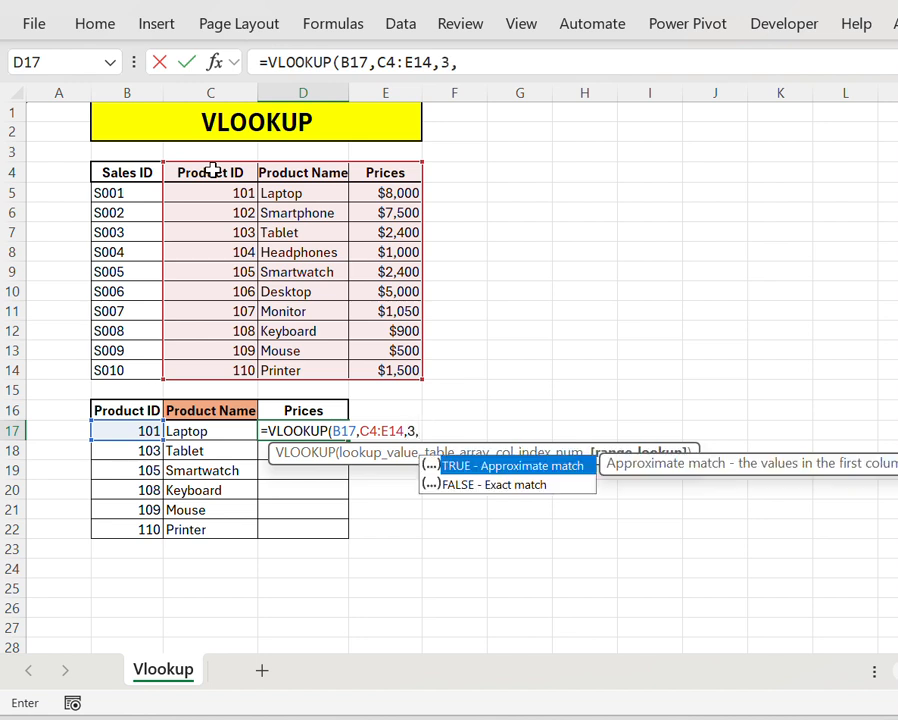
text(0))
key(Return)
key(Up)
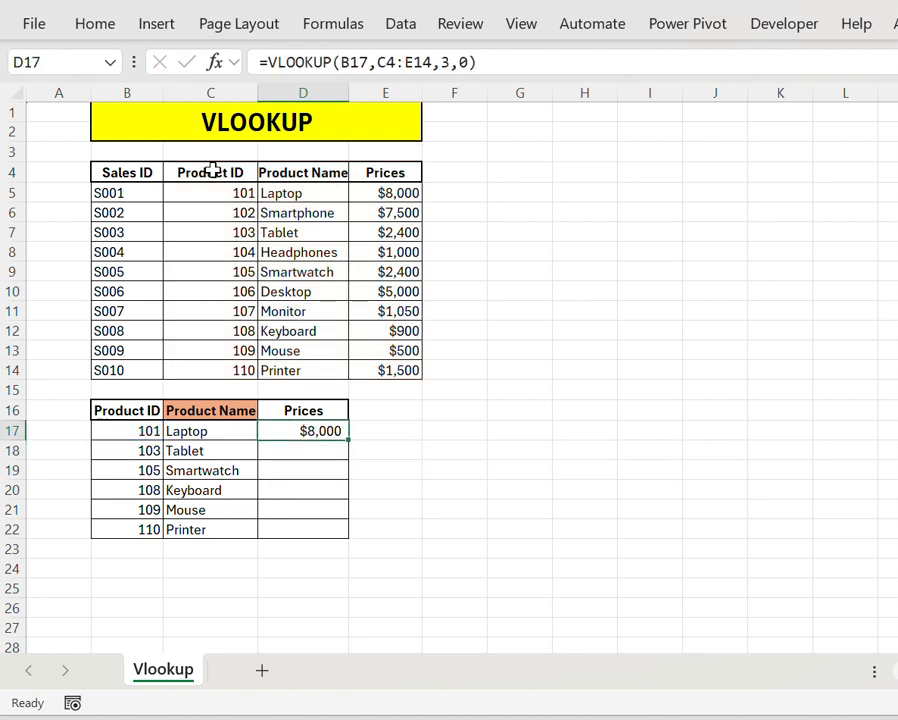
Step: Copy the VLOOKUP formula from D17 and paste it into D18:D22
key(ctrl+c)
key(Down)
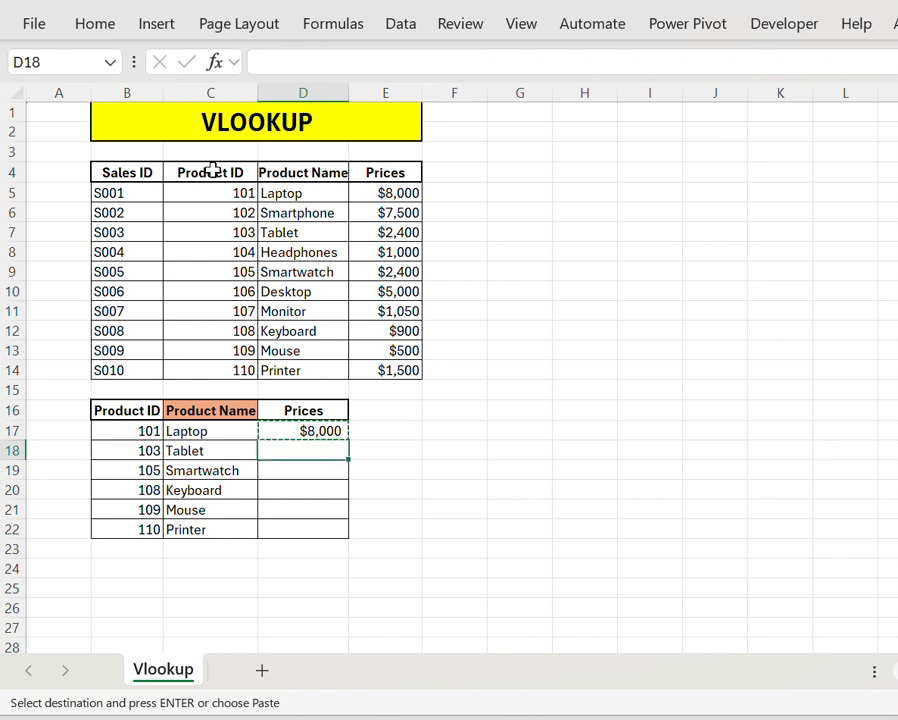
key(shift+Down)
key(shift+Down)
key(shift+Down)
key(shift+Down)
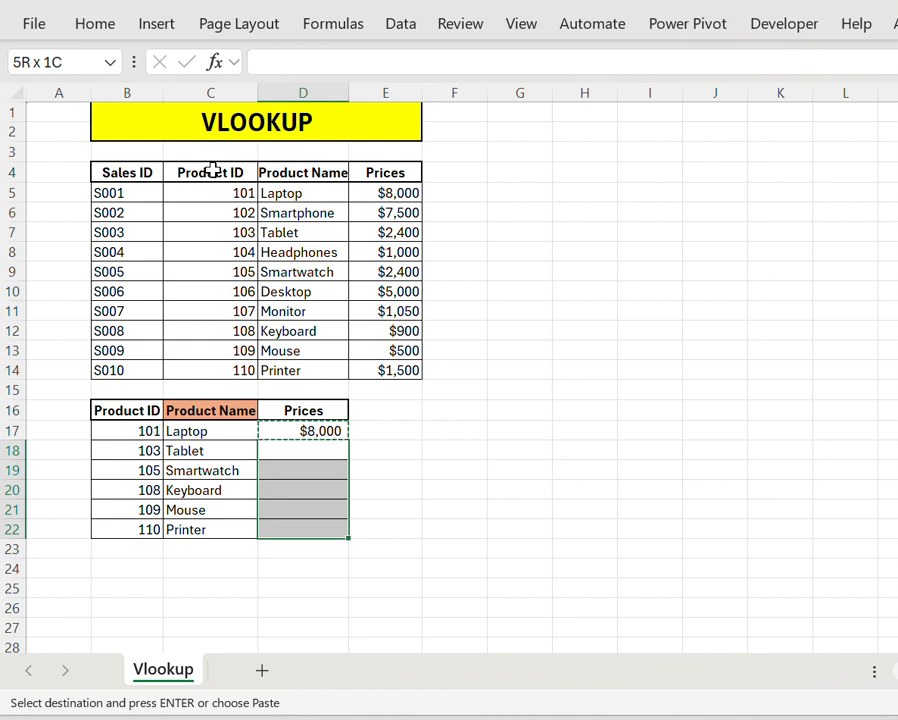
key(Return)
Step: Compare the Product Name and Prices formulas in row 17, ending on the empty cell F16
key(Up)
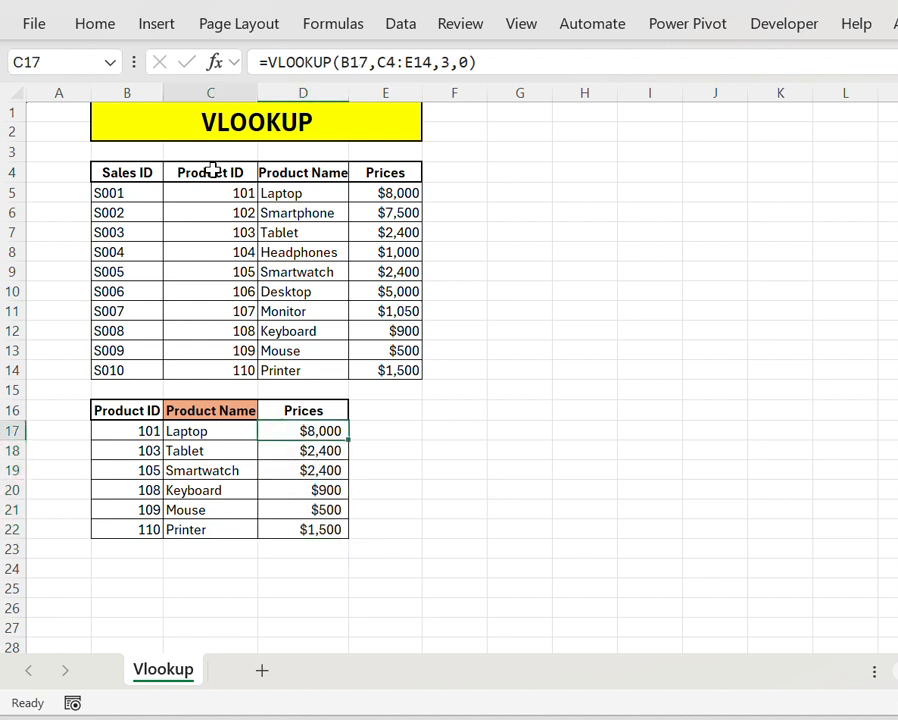
key(Left)
key(Left)
key(Right)
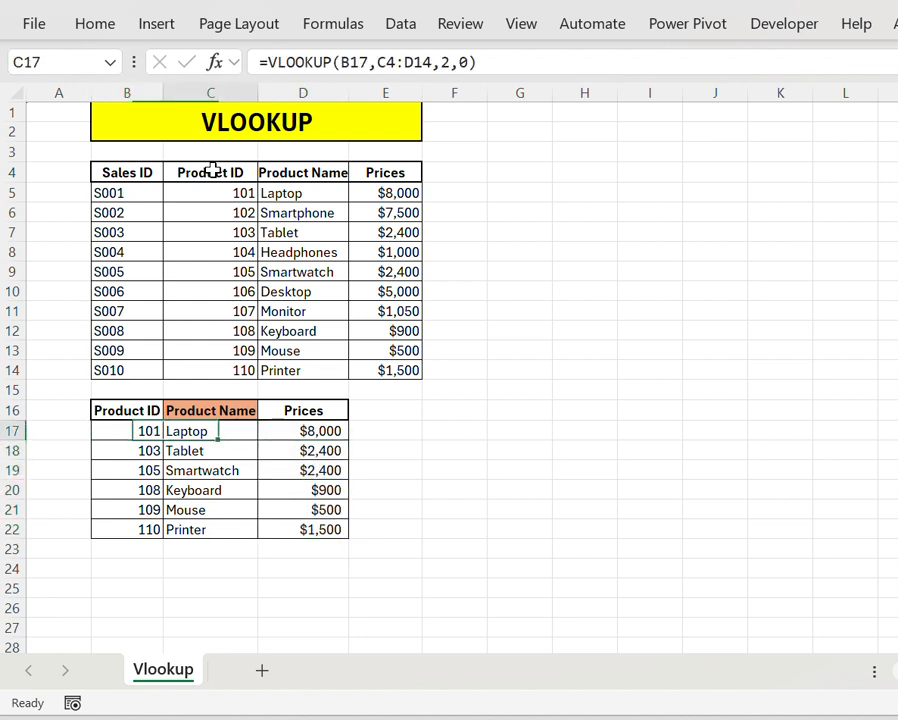
key(Right)
key(Right)
key(Right)
key(Up)
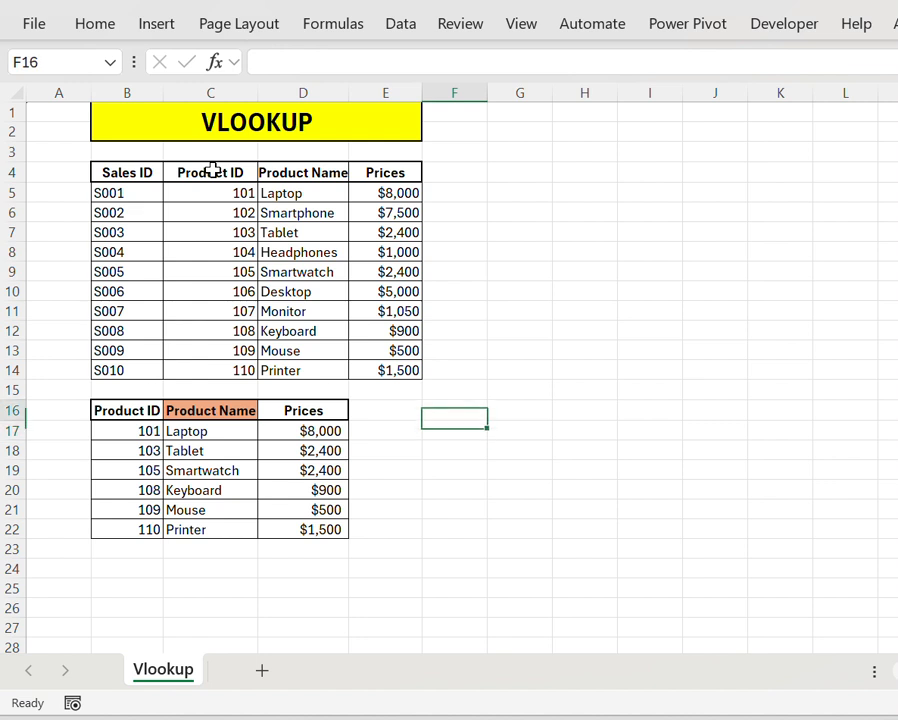
text(=)
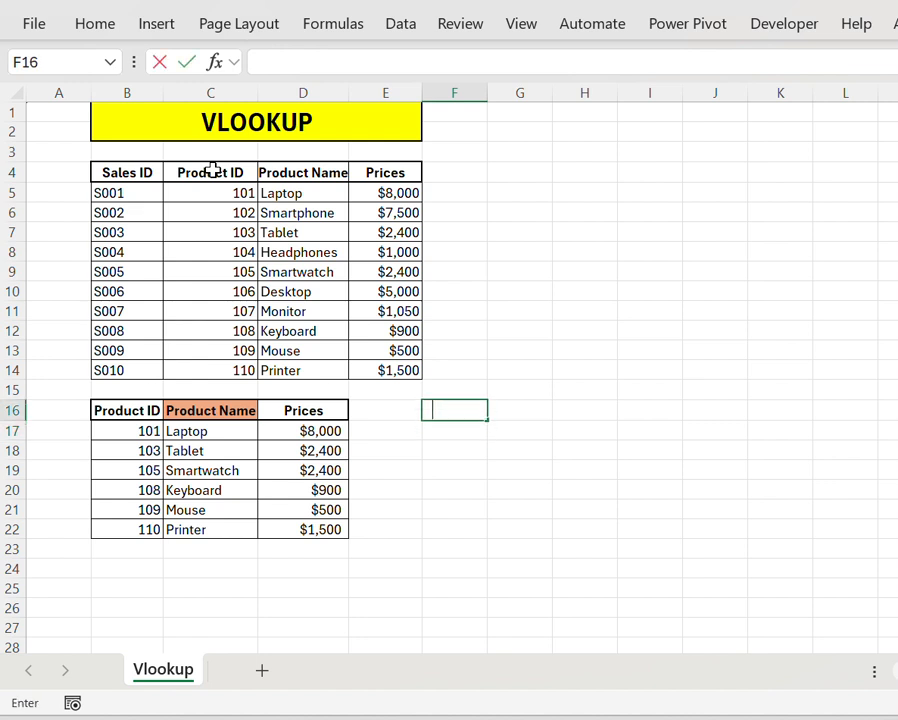
text(2)
key(BackSpace)
key(Escape)
Step: Enter the error label #N/A in cell F16
text(#N/a)
key(BackSpace)
text(A)
key(Return)
Step: Enter the error label #REF! in cell F17, directly below the #N/A label
text(#)
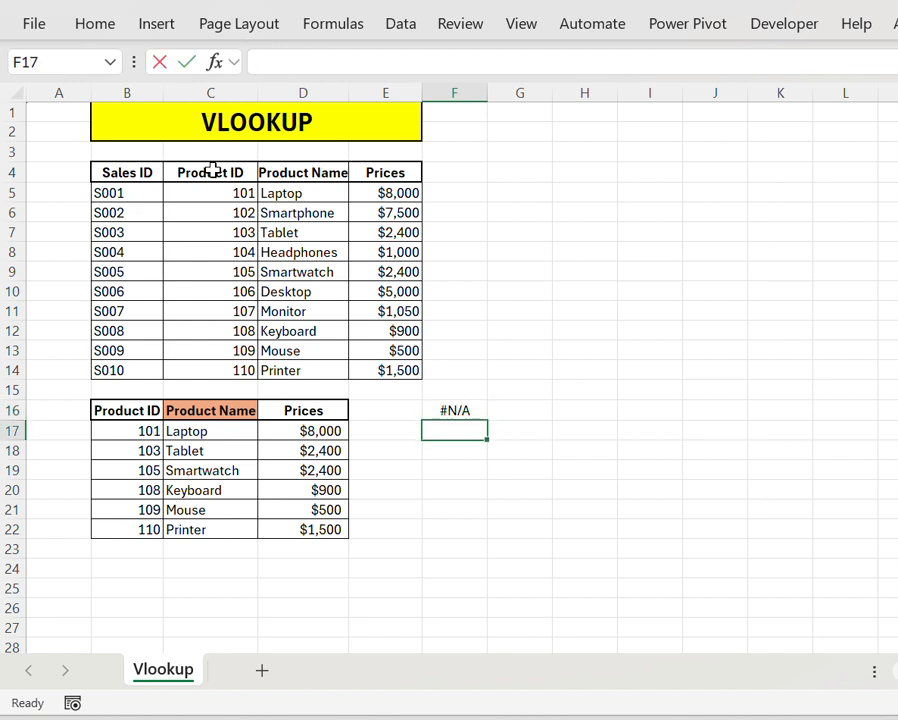
text(Re)
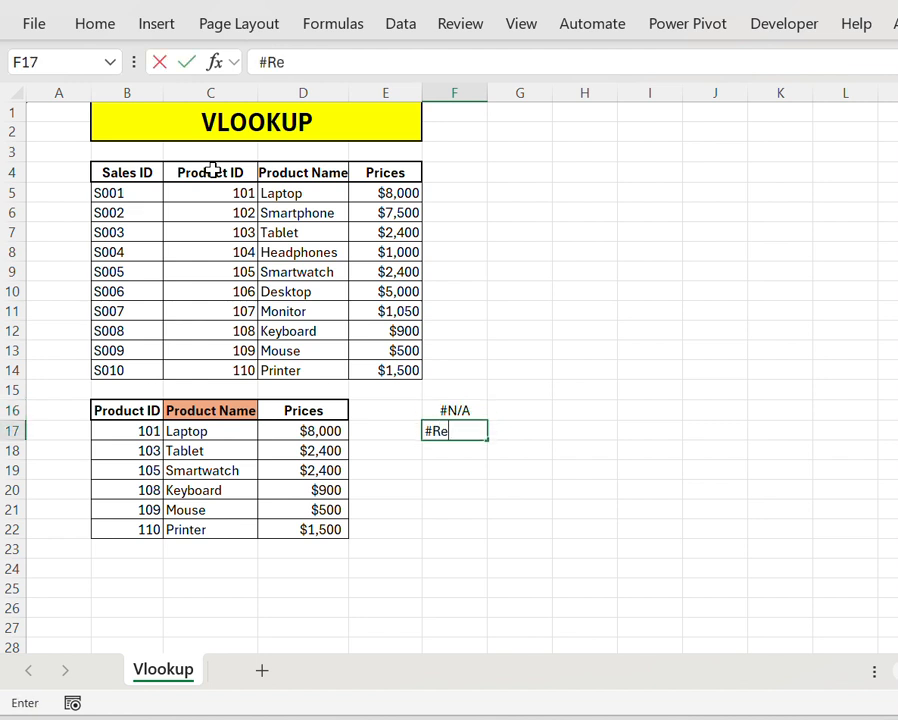
key(BackSpace)
text(EF!)
key(Return)
key(Up)
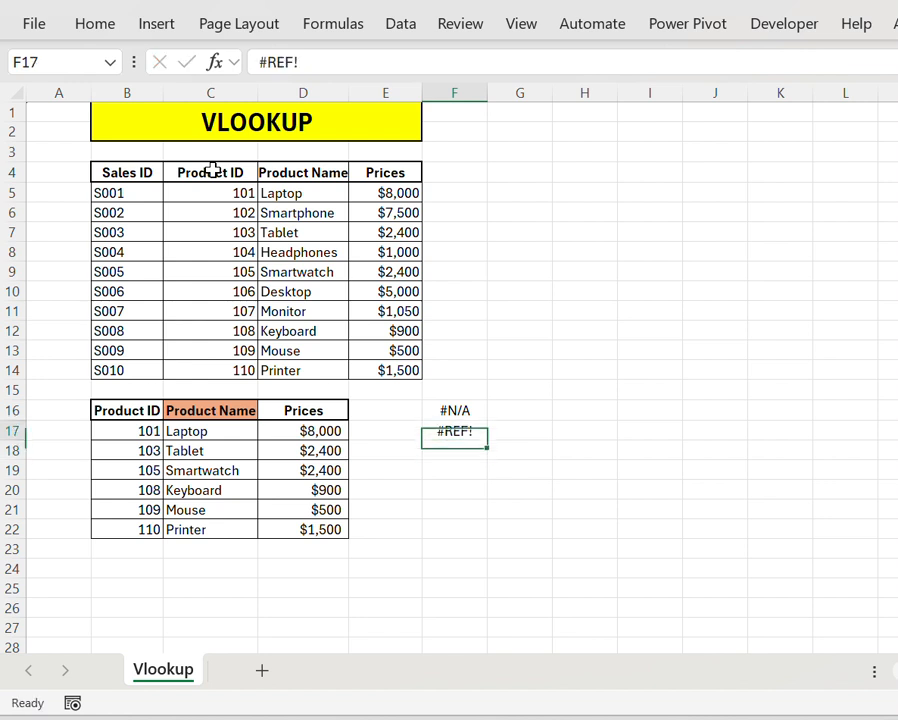
Step: Change the Product ID in B17 to 111, an ID missing from the source table
key(Up)
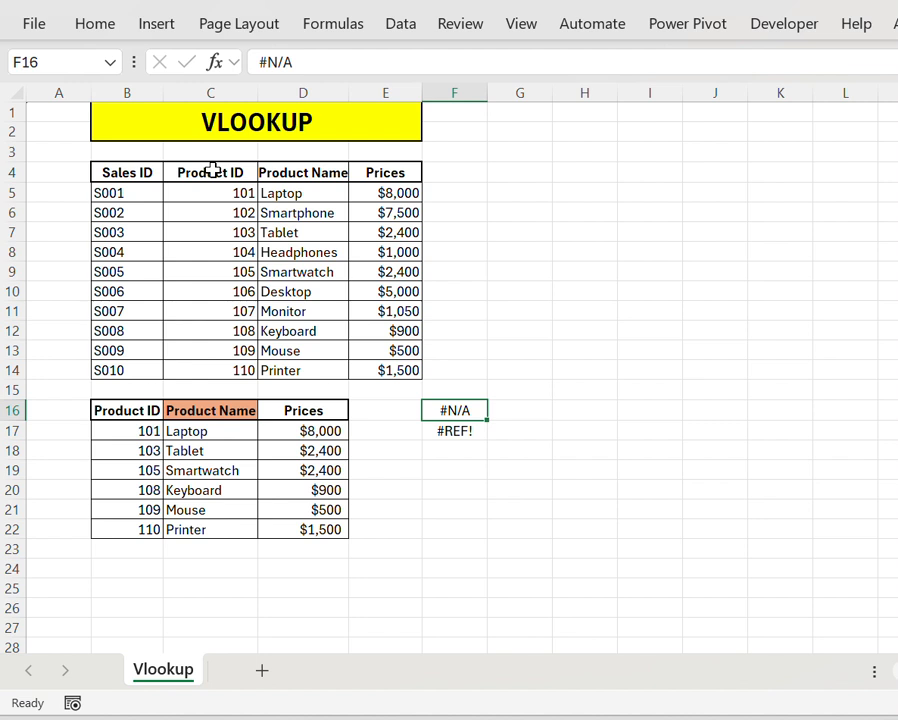
key(Left)
key(Left)
key(Left)
key(Left)
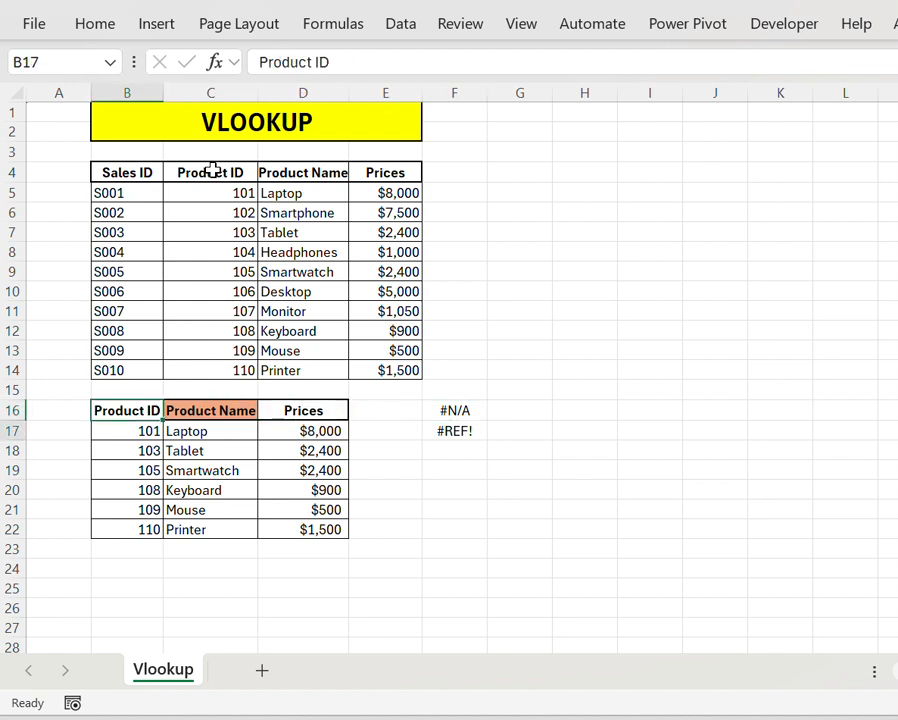
key(Down)
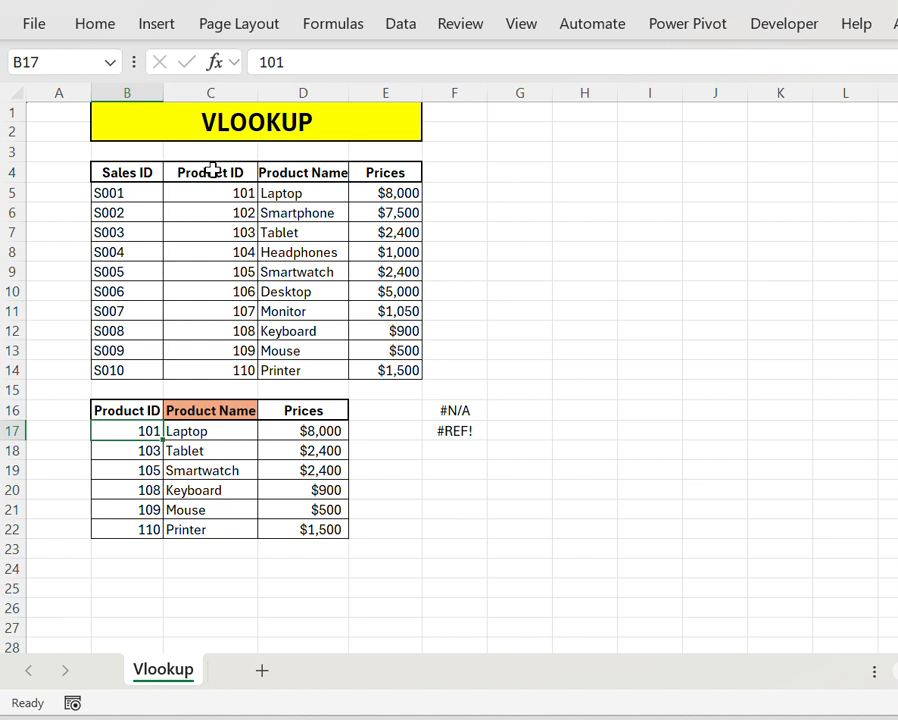
key(F2)
key(BackSpace)
key(BackSpace)
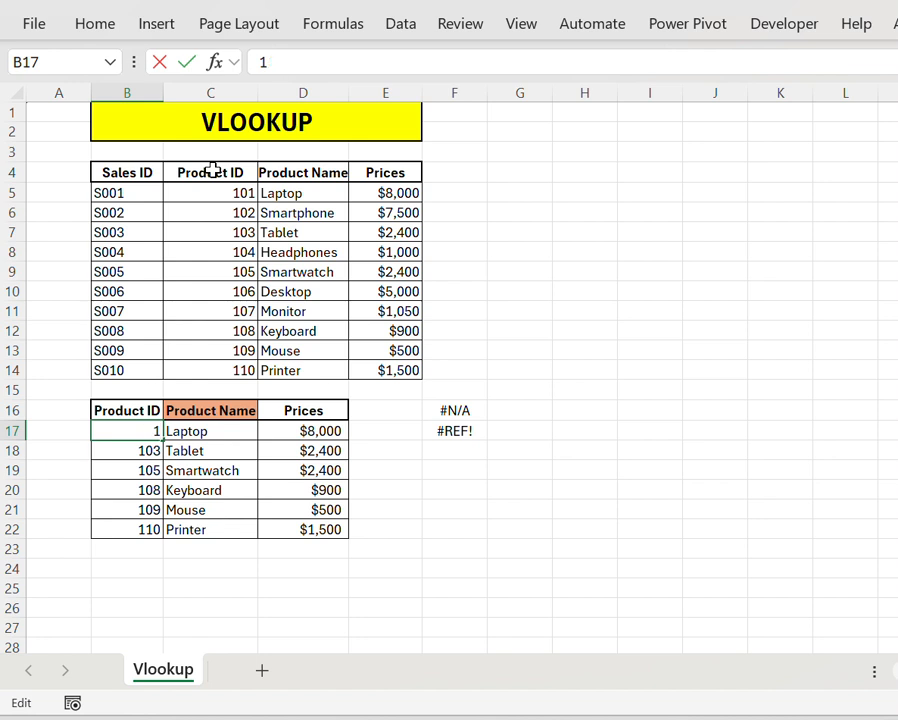
text(11)
key(Return)
Step: Examine the lookup results in C17 and D17 for product ID 111
key(Right)
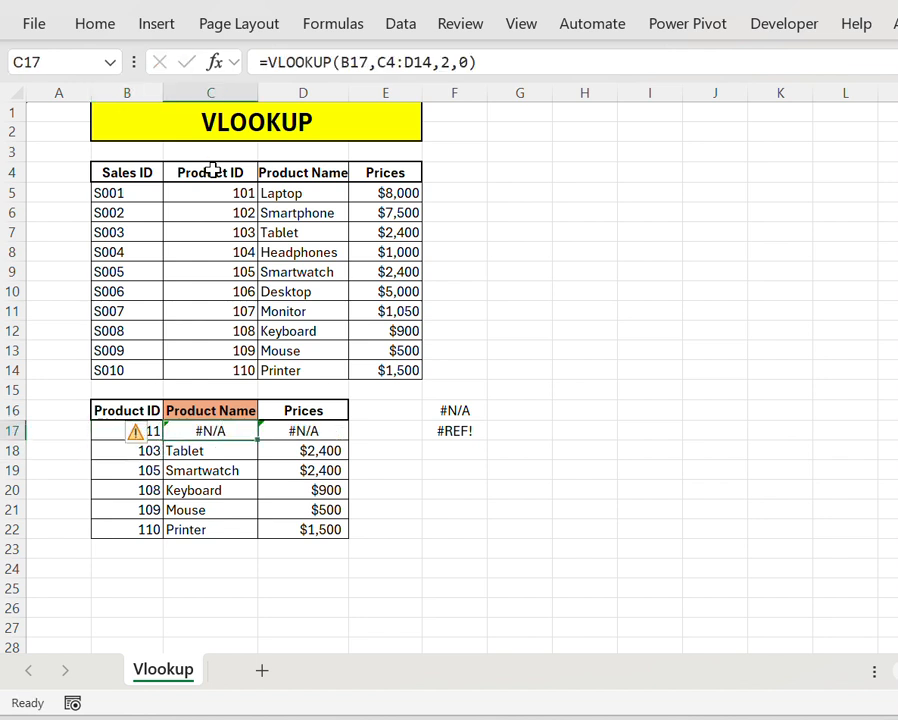
key(Right)
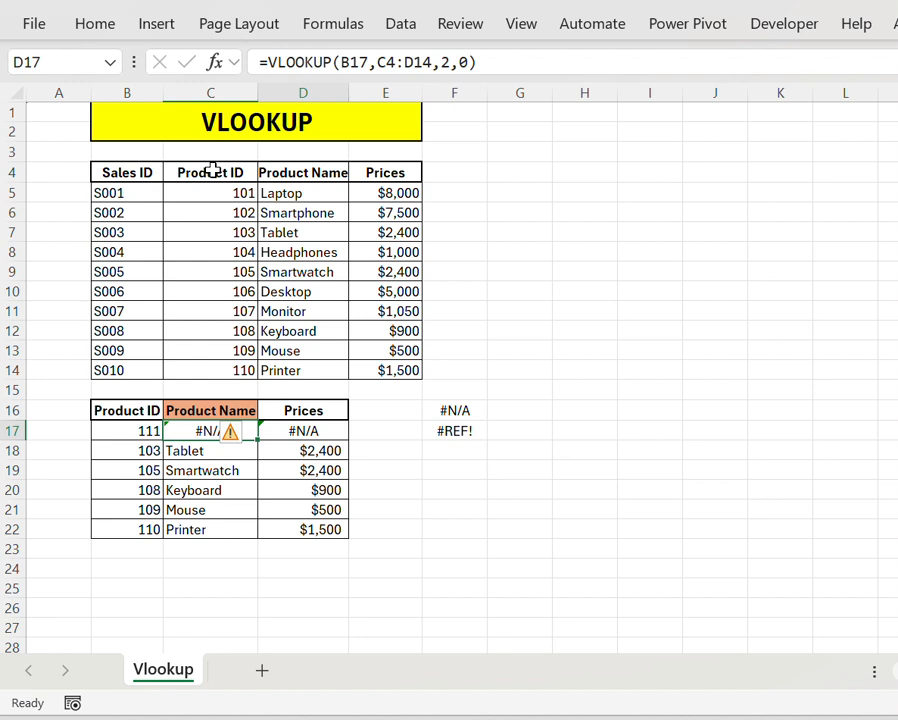
key(Right)
key(Left)
key(Left)
key(Left)
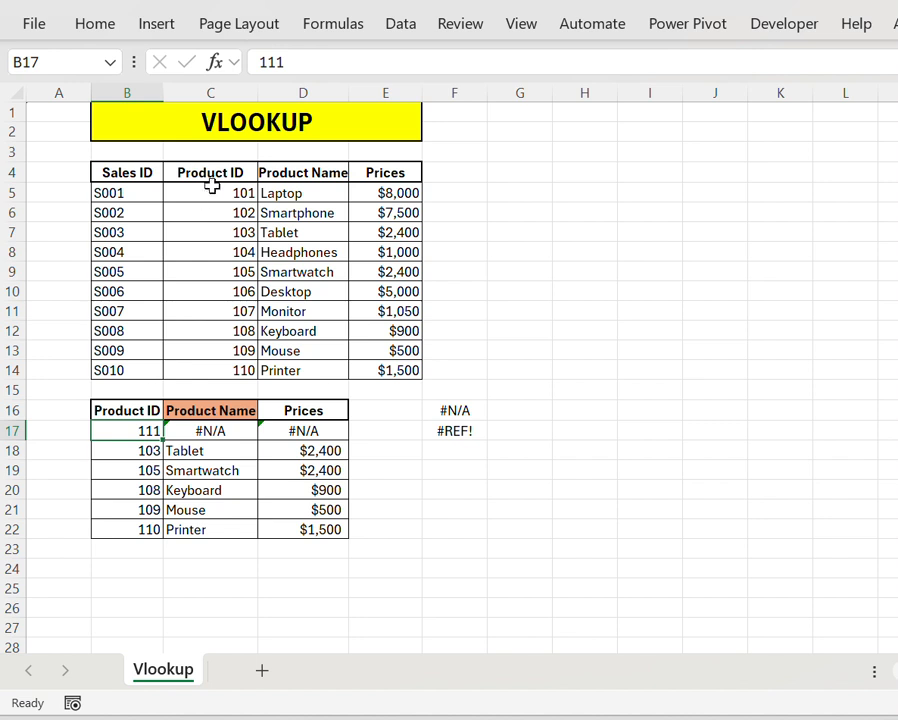
Step: Check the source table's Product ID column, C4:C14, for ID 111
click(215, 177)
key(ctrl+shift+Down)
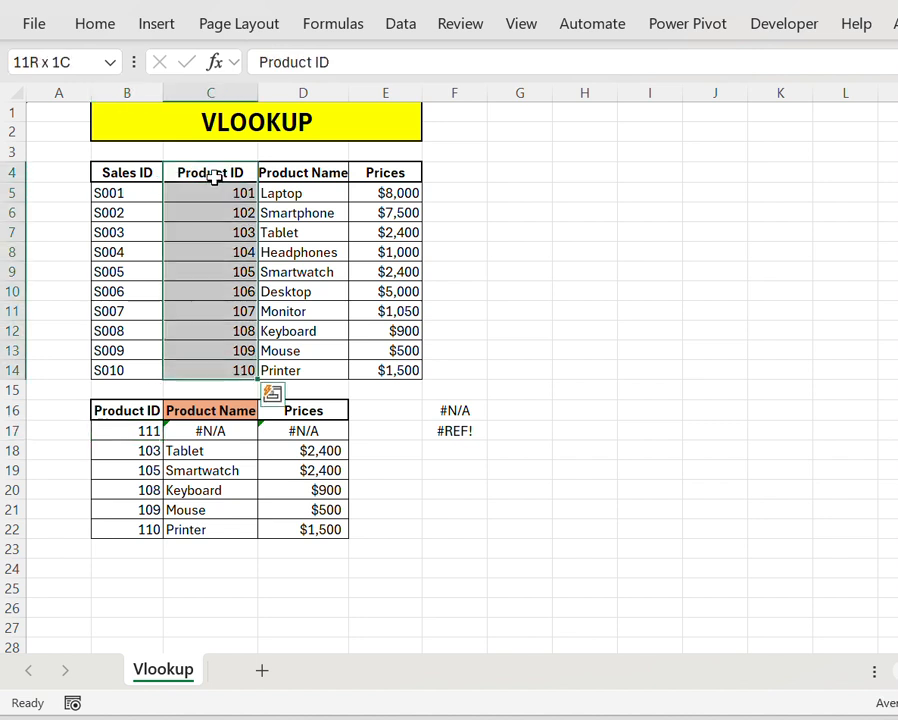
key(Down)
key(Down)
key(Down)
key(Down)
key(Down)
key(Down)
key(Down)
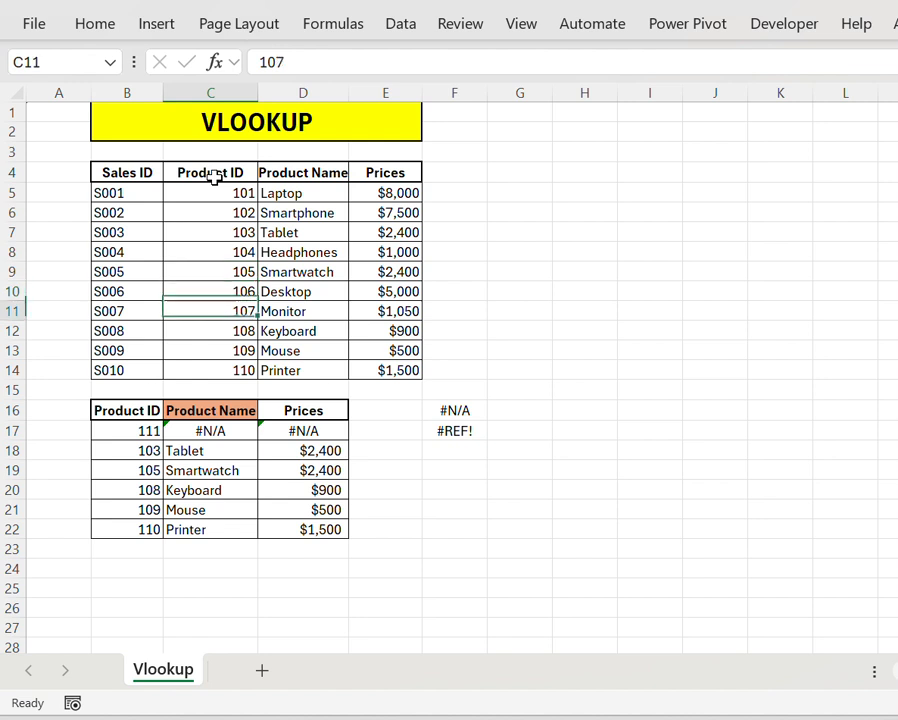
key(Down)
key(Down)
key(Down)
key(Down)
key(Down)
key(Down)
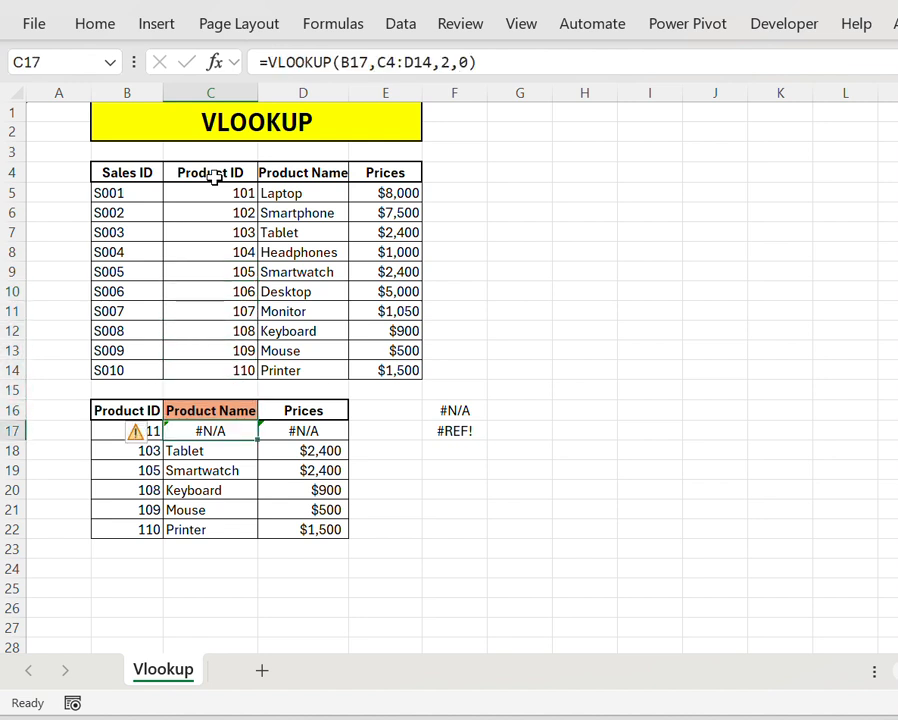
Step: Compare the VLOOKUP formulas in C17 and D17 that look up the missing product ID
key(Right)
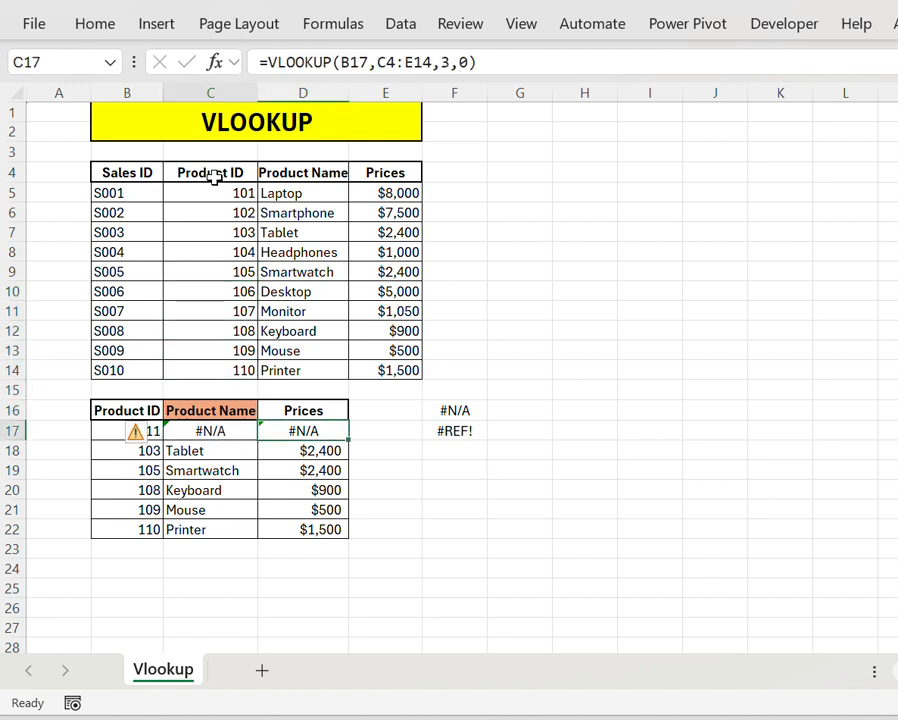
key(Left)
key(Right)
key(Left)
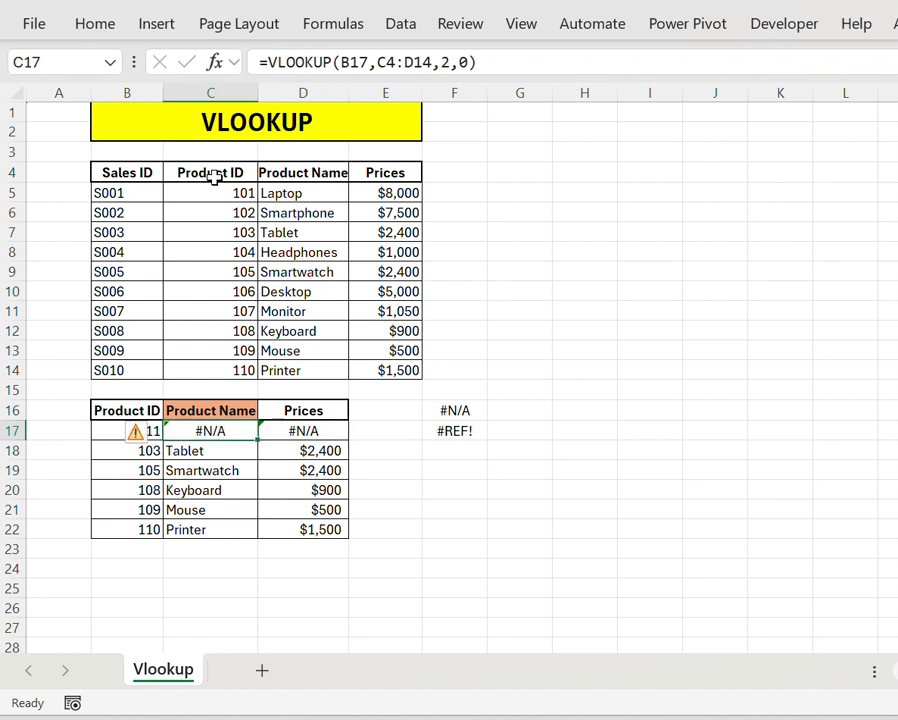
key(Right)
Step: Set the Product ID in B17 to 101
key(Left)
key(Left)
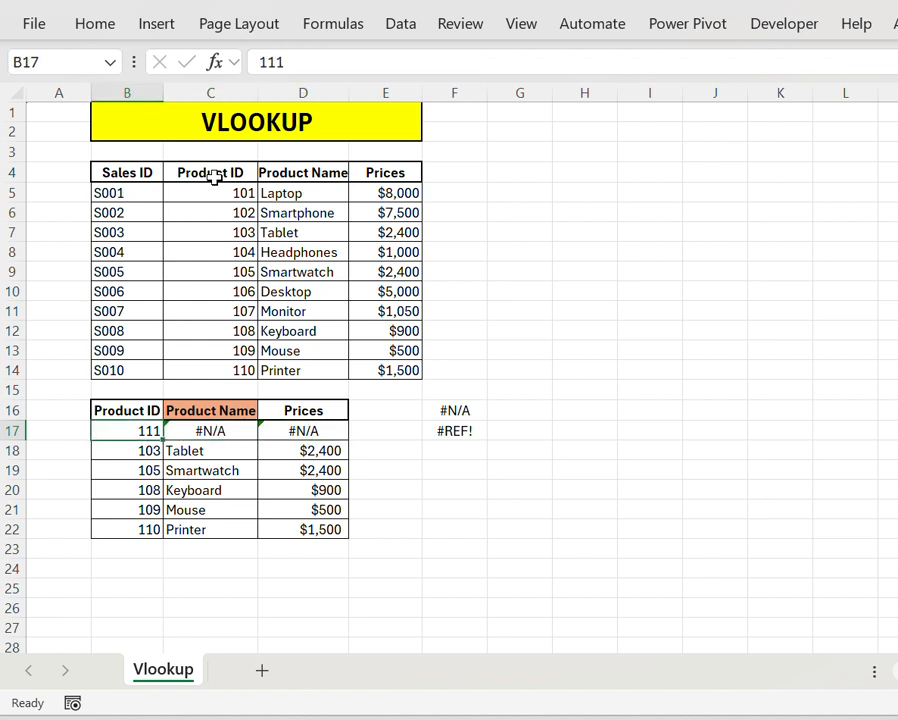
key(F2)
key(BackSpace)
key(BackSpace)
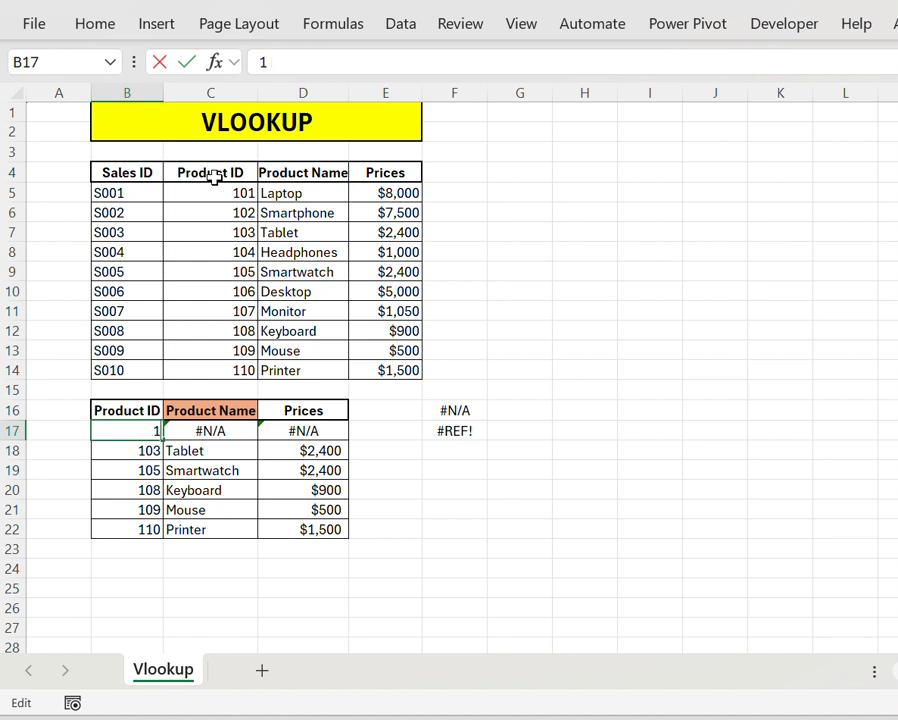
text(01)
key(Return)
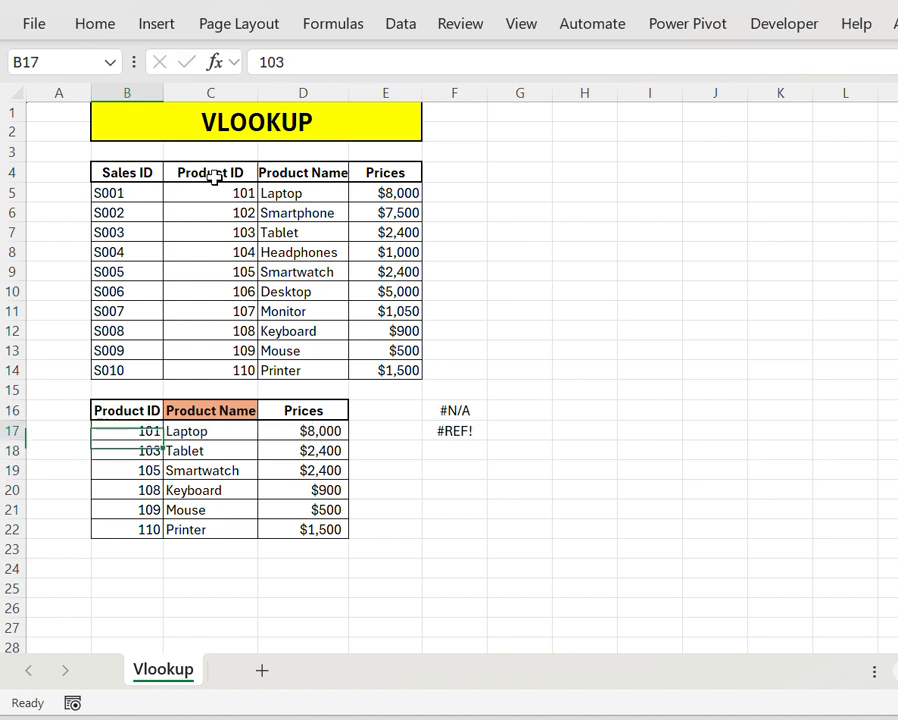
Step: Change the column index in the C17 VLOOKUP formula to 3, keeping the two-column table array C4:D14
key(Right)
key(Right)
key(Right)
key(Right)
key(Right)
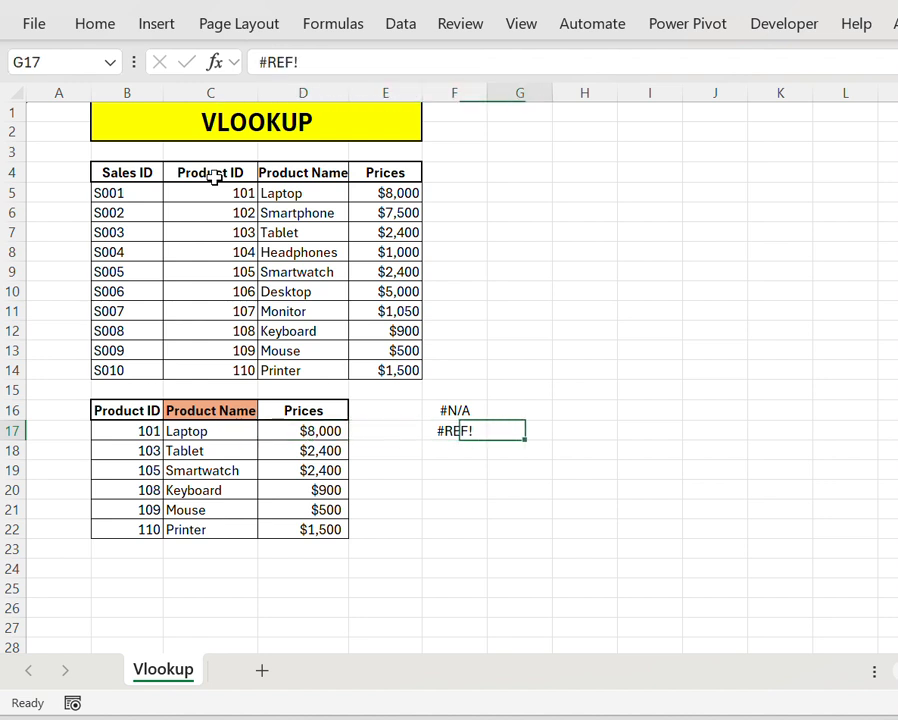
key(Left)
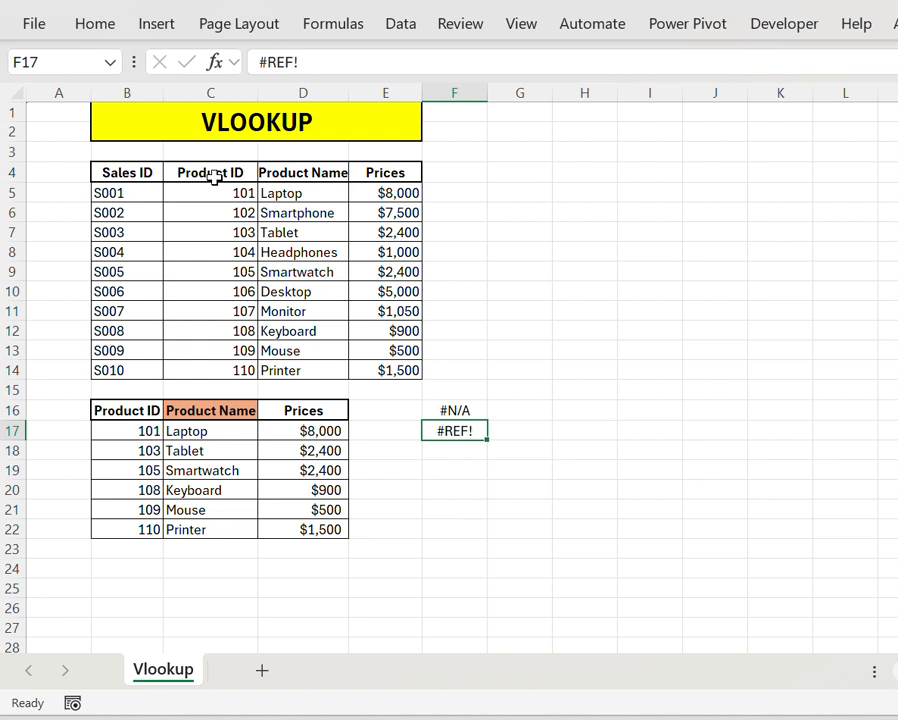
key(Left)
key(Left)
key(Left)
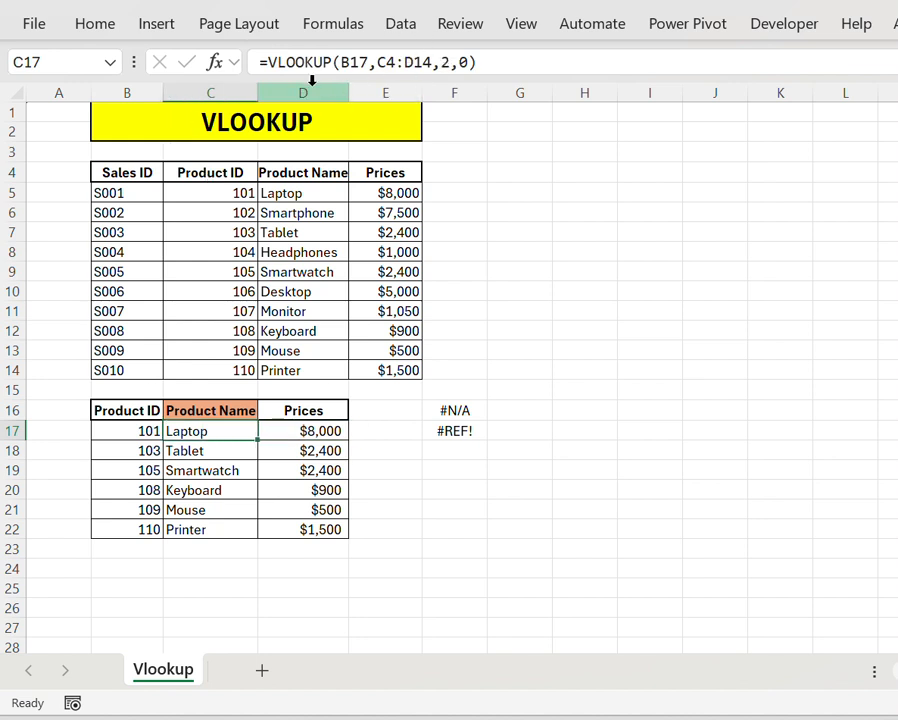
click(432, 62)
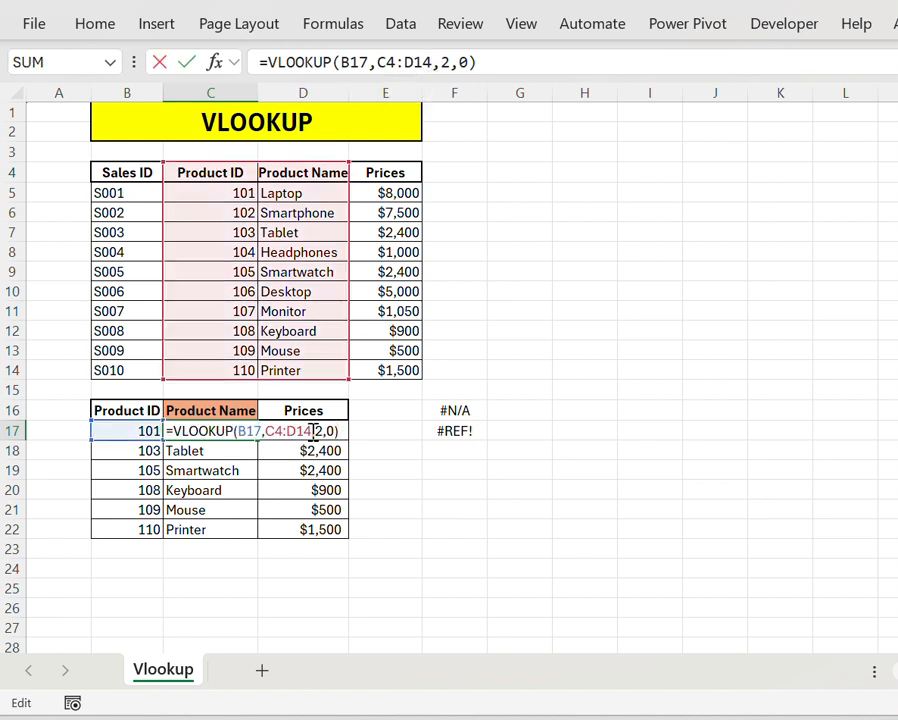
click(326, 431)
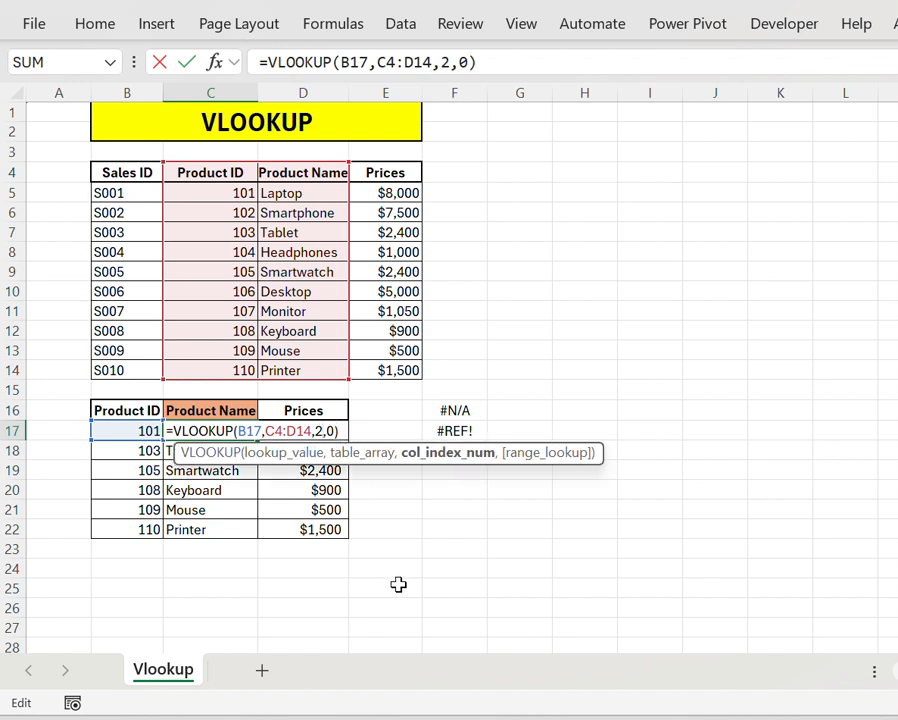
key(BackSpace)
text(3)
key(Return)
key(Up)
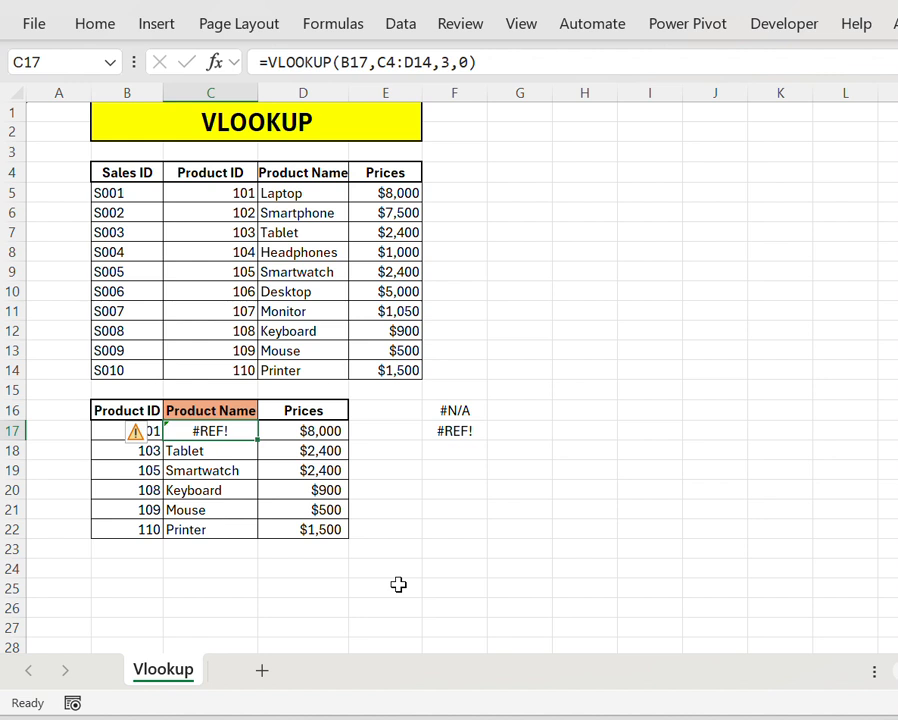
Step: Check the C17 lookup result alongside the Product ID in B17 and the price in D17
key(Right)
key(Left)
key(Left)
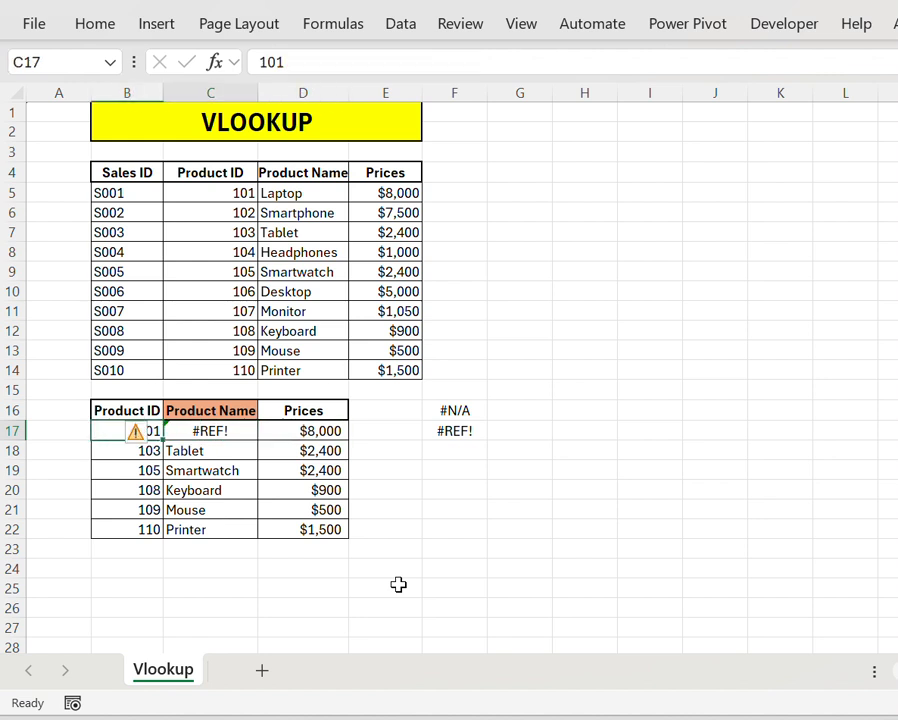
key(Right)
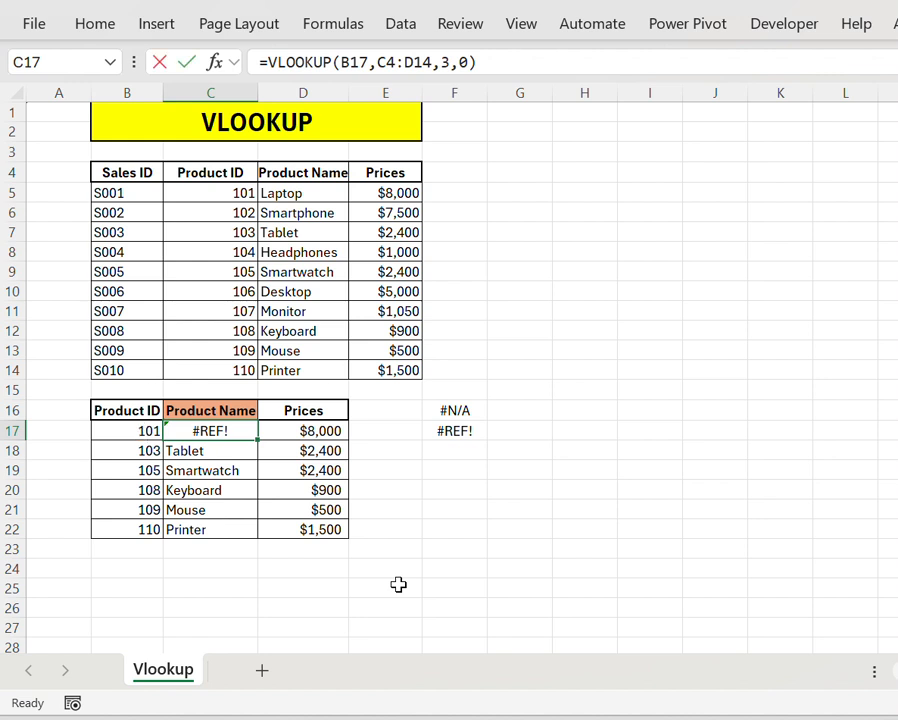
Step: Set the column index in the C17 VLOOKUP formula to 2, keeping the table array C4:D14
key(F2)
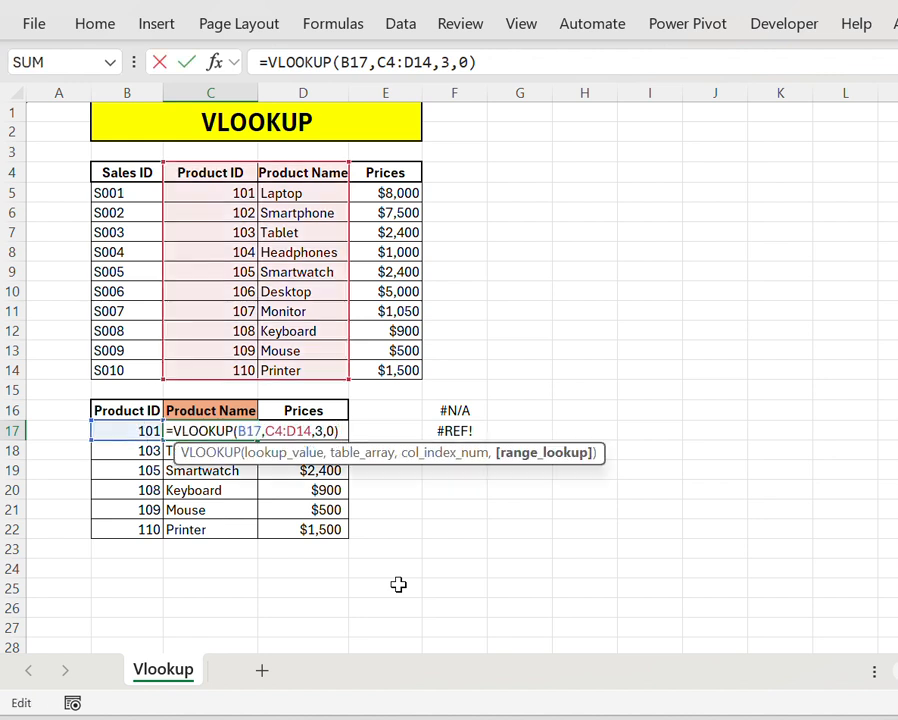
key(Left)
key(Left)
key(BackSpace)
text(2)
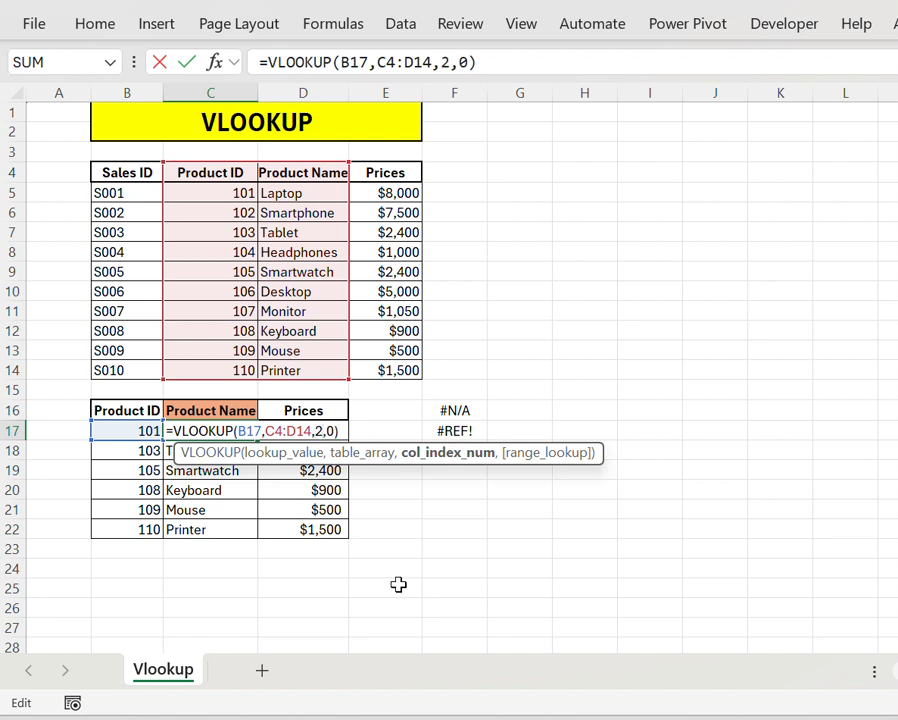
key(Return)
key(Up)
key(ctrl+c)
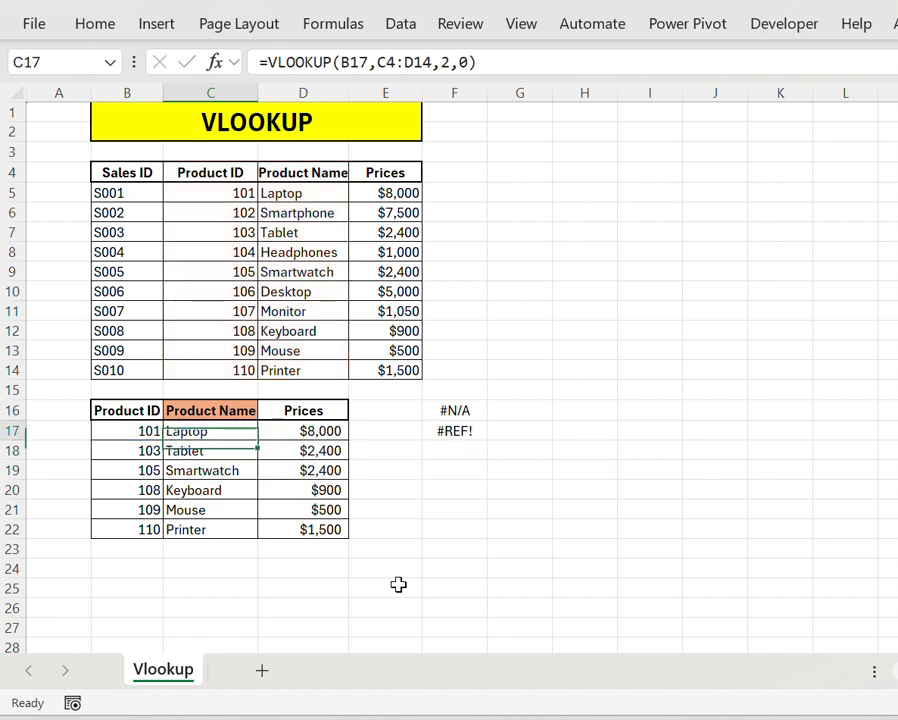
Step: Review the Product ID column of the source table above the lookup result in C17
key(Up)
key(Up)
key(Up)
key(Up)
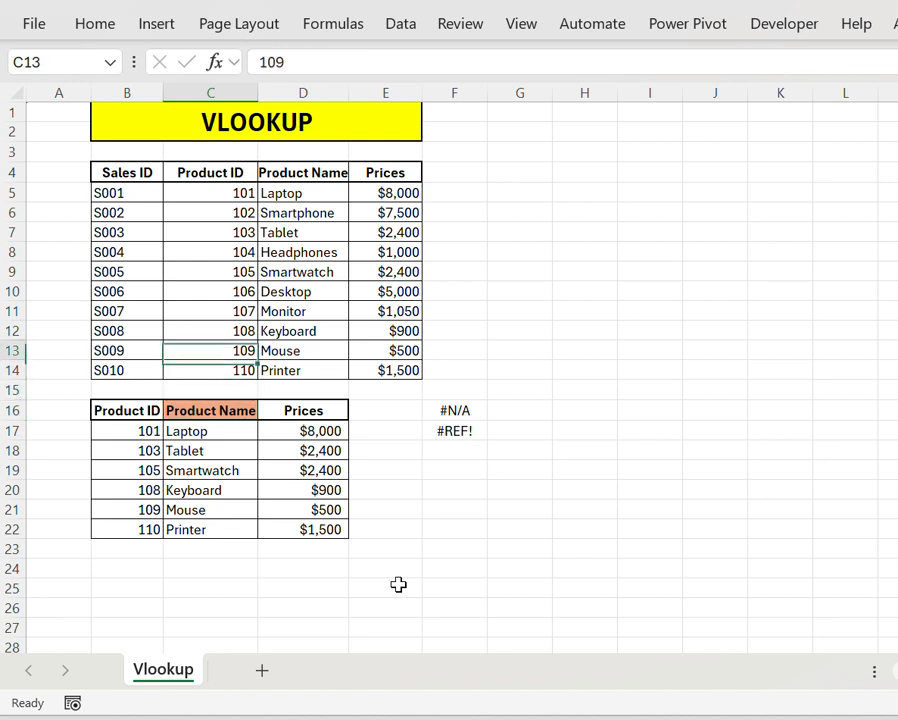
key(ctrl+Up)
key(Down)
key(Down)
key(Down)
key(ctrl+Down)
key(ctrl+Down)
key(Down)
key(Down)
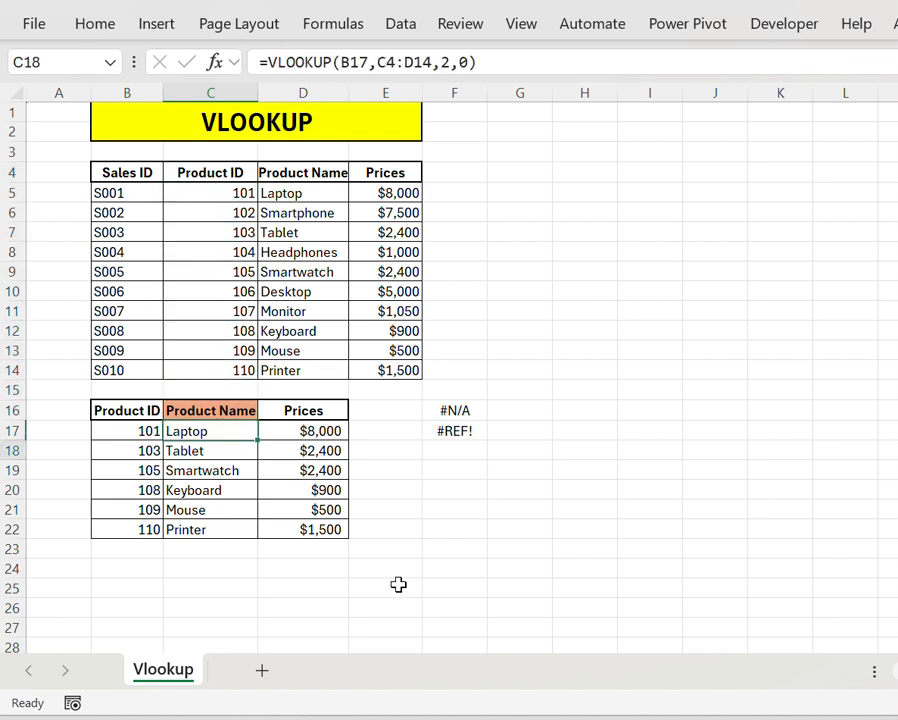
Step: Check the product ID, product name and price across row 17 of the lookup table
key(Up)
key(Left)
key(Right)
key(Right)
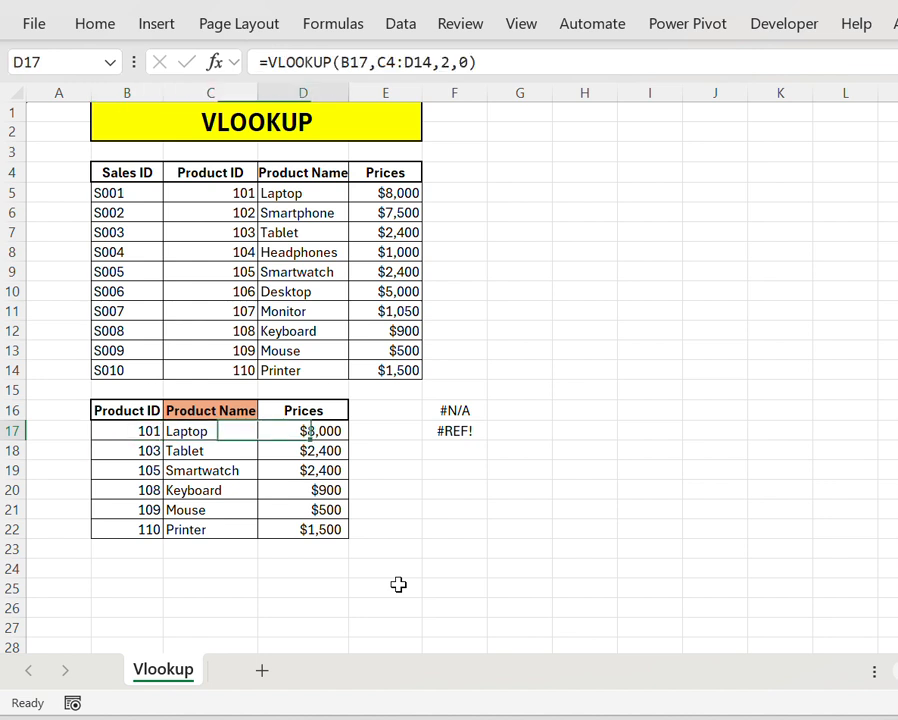
key(Right)
key(Left)
key(Left)
key(Up)
key(Up)
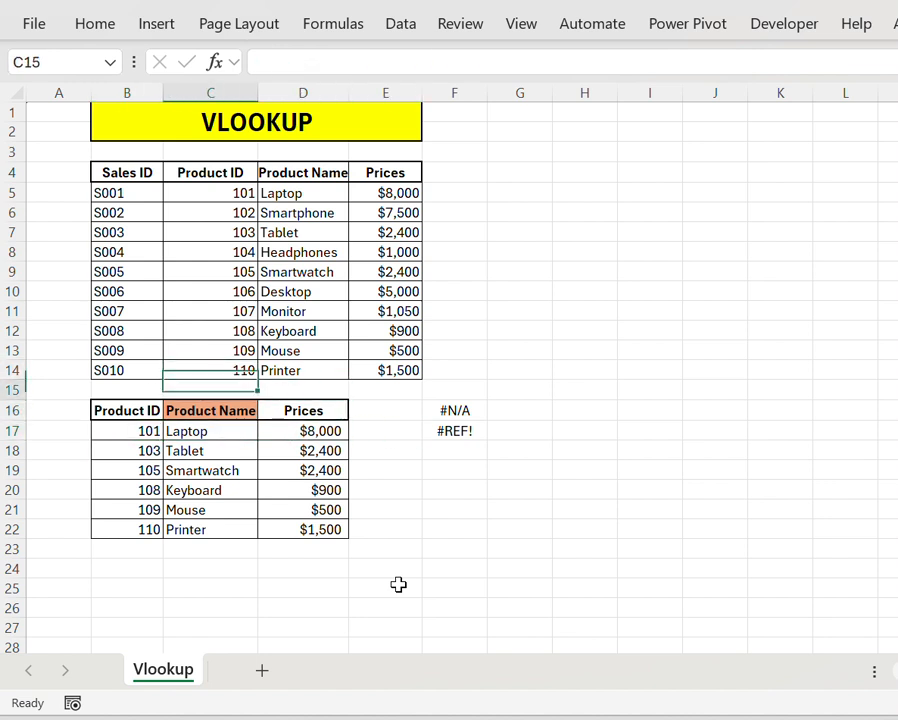
key(Down)
key(Down)
key(Right)
key(Right)
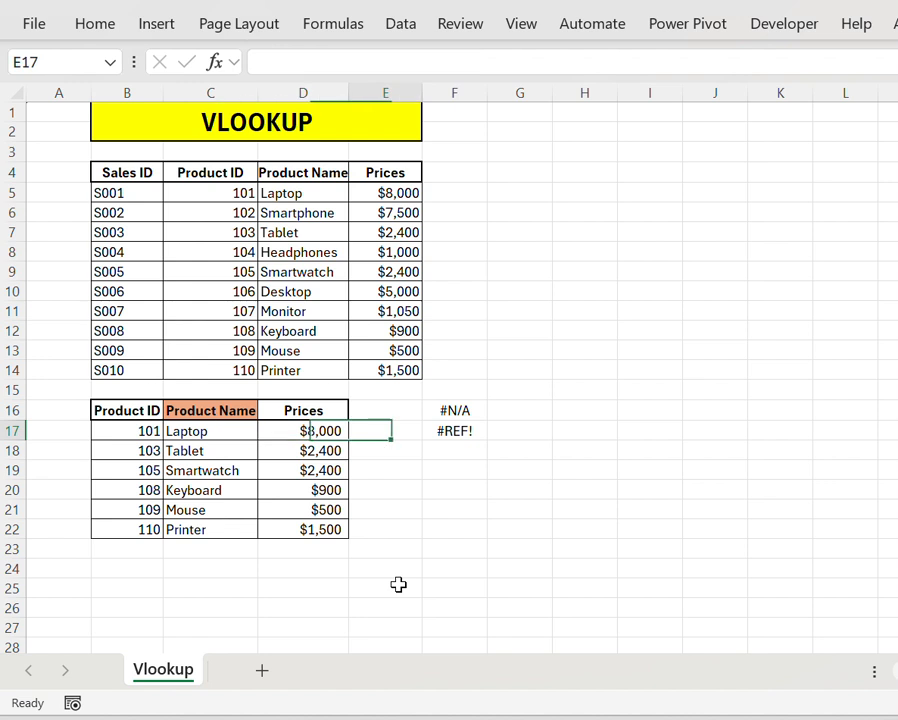
Step: Review the two VLOOKUP error types, #N/A and #REF!, listed in F16:F17 beside the lookup table
key(Right)
key(Up)
key(shift+Down)
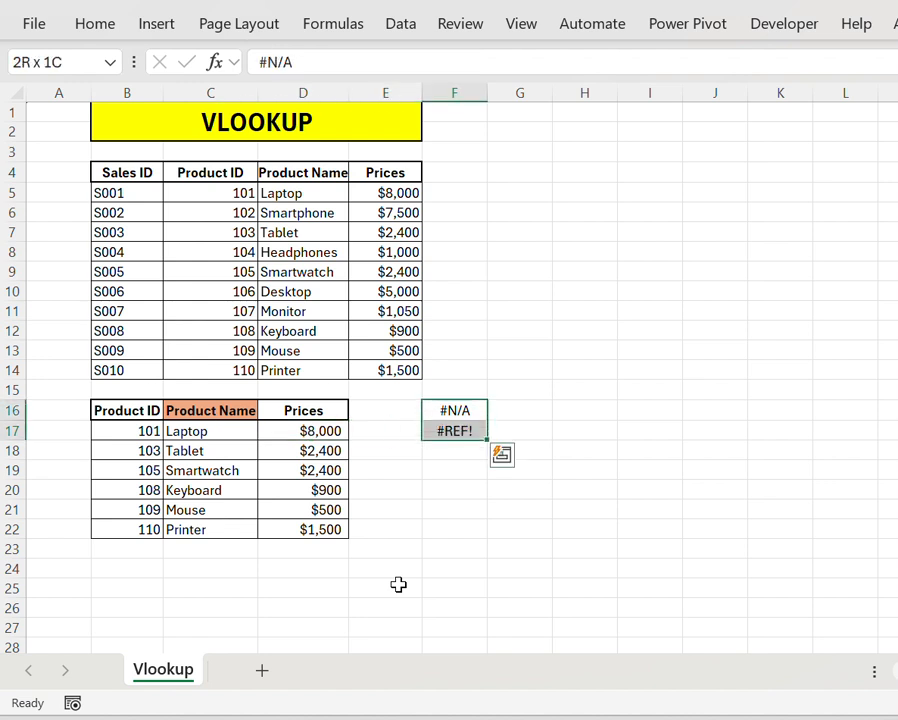
key(Up)
key(Down)
key(shift+Down)
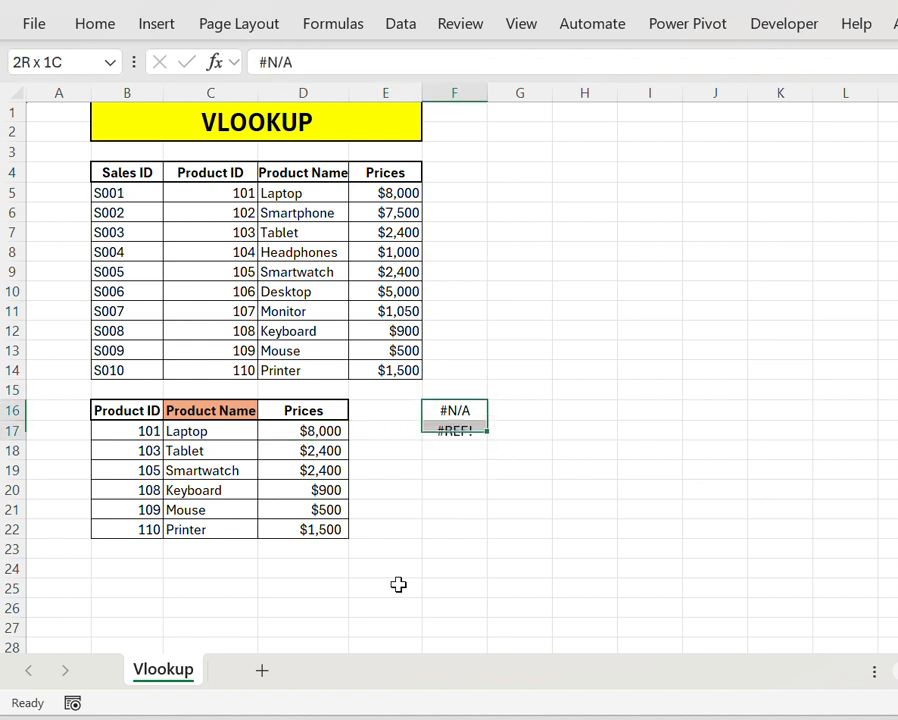
key(Left)
key(Left)
key(Left)
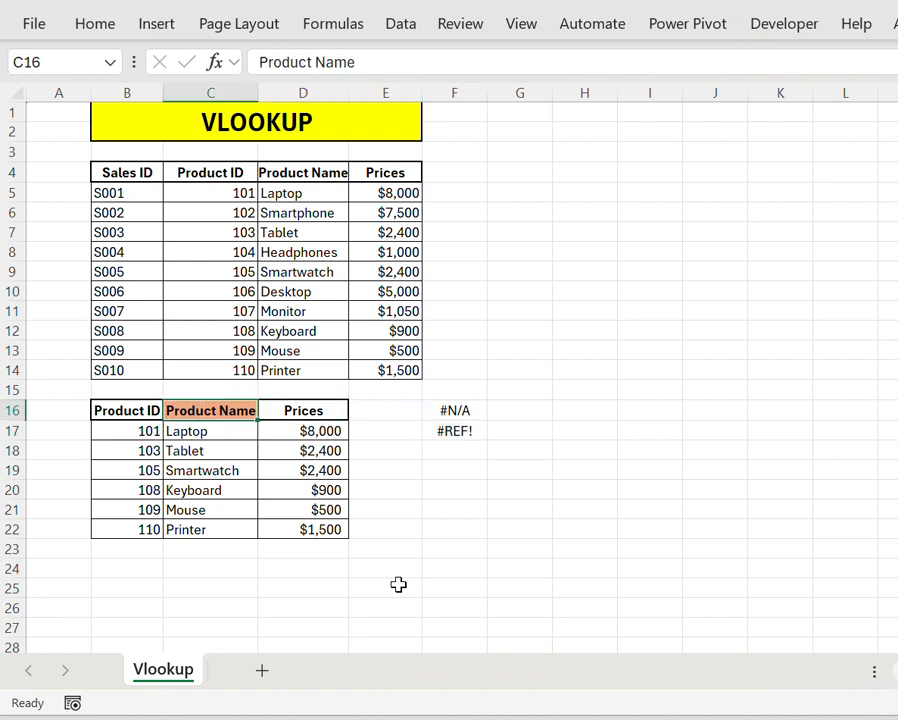